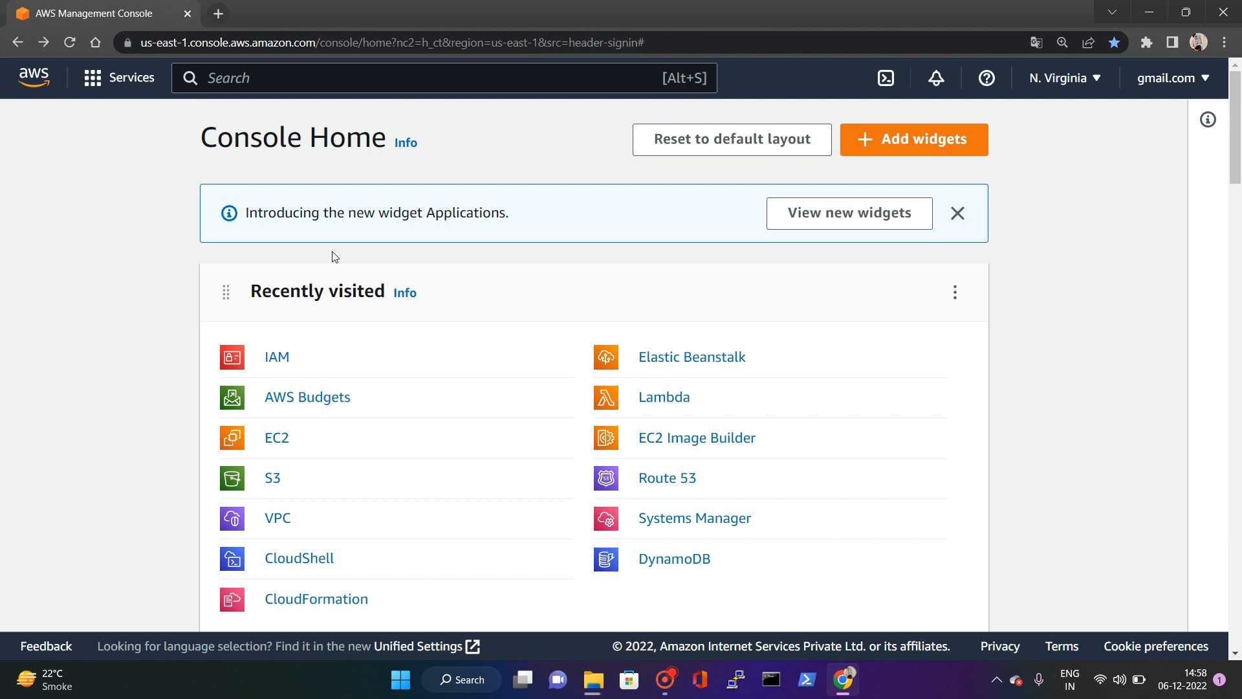
- Search the AWS console for EC2 and open the EC2 service
{"action": "left_click", "coordinate": [285, 82]}
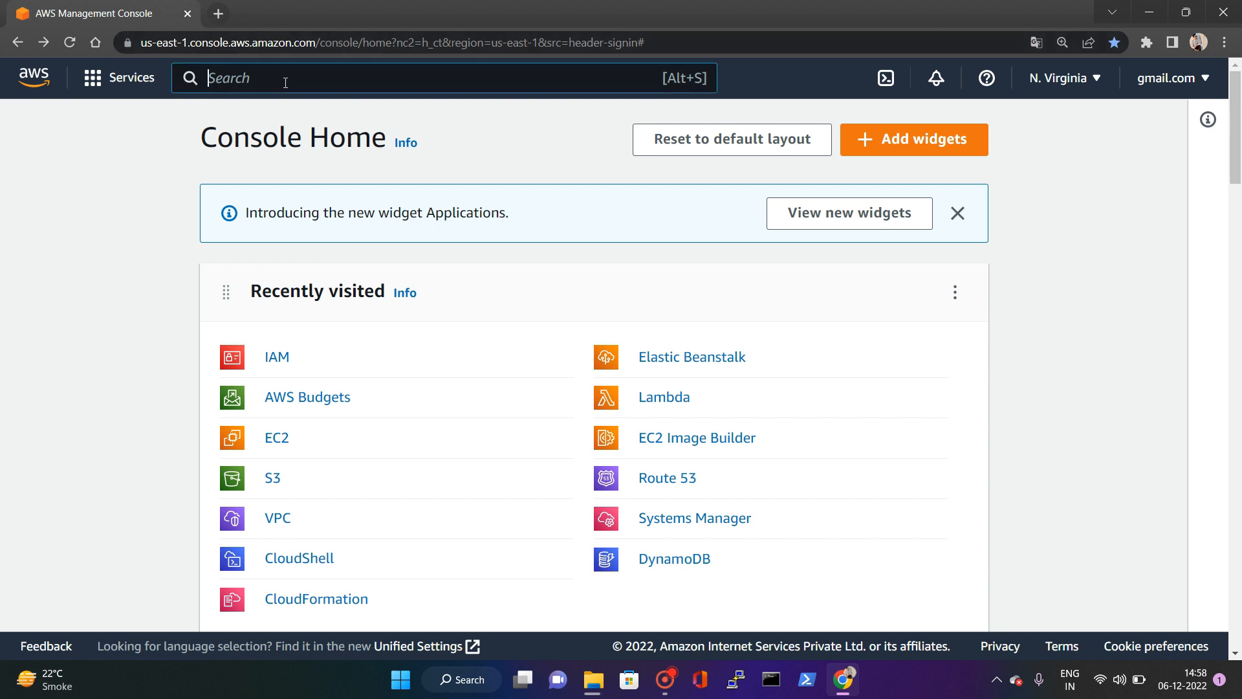
{"action": "type", "text": "EC2"}
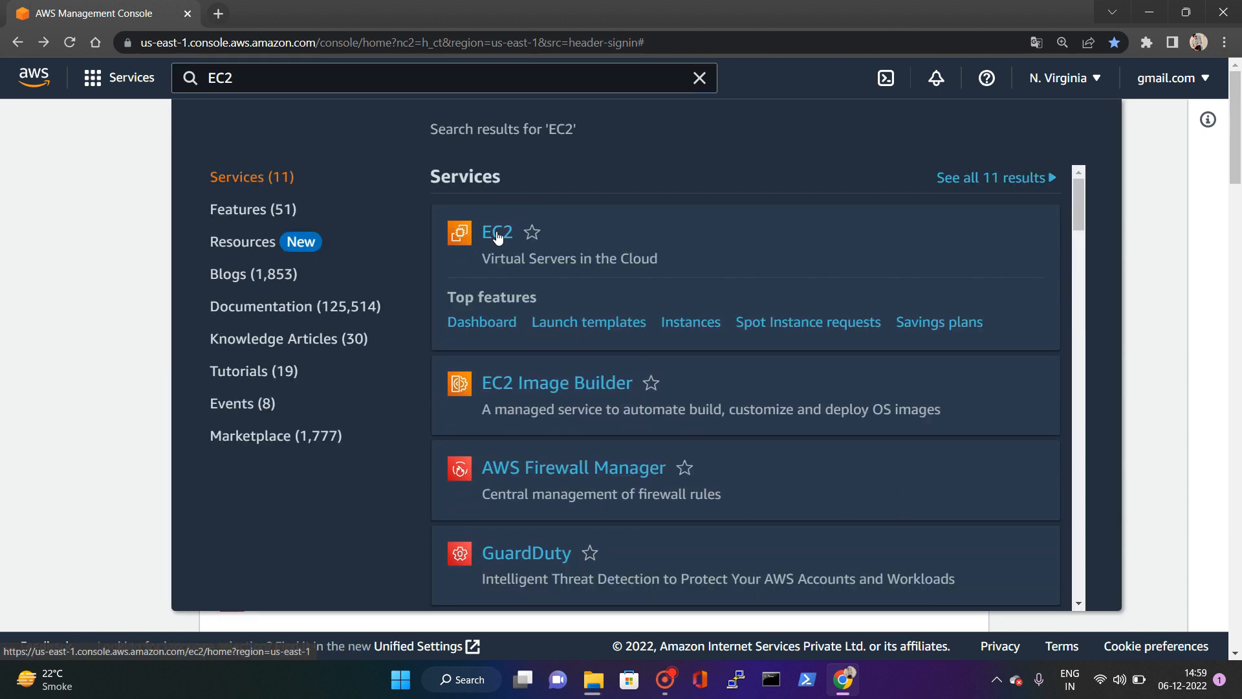
{"action": "left_click", "coordinate": [499, 237]}
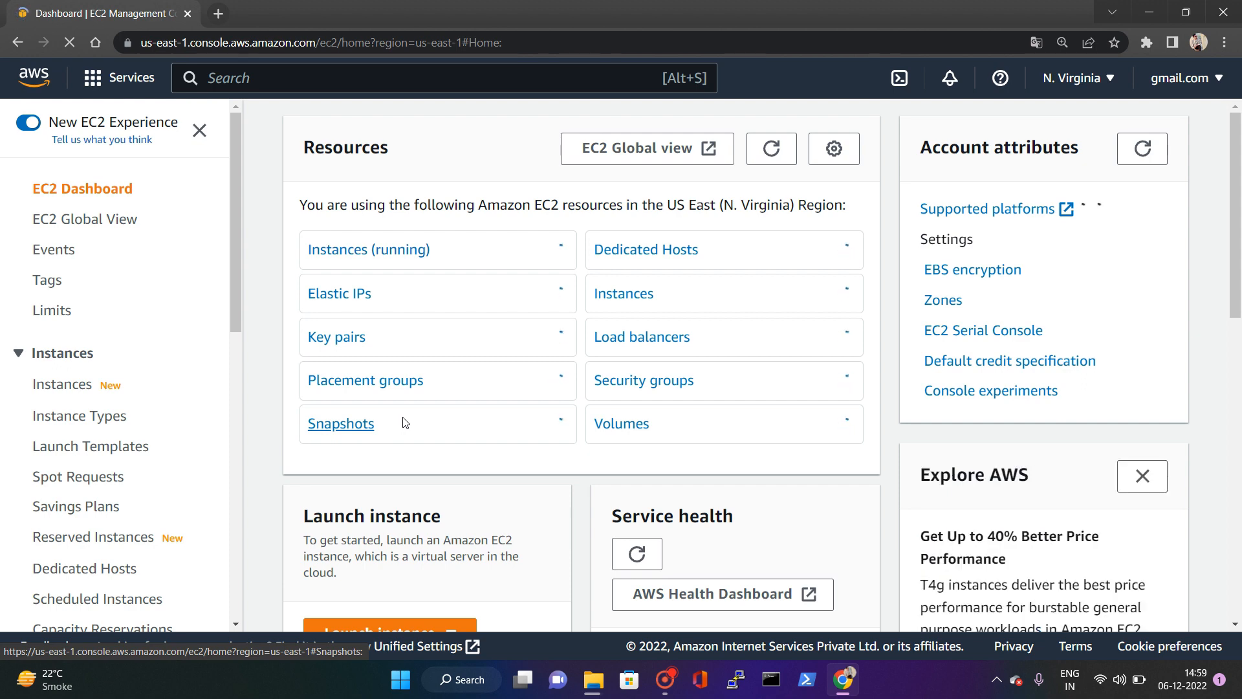
- Start launching a new EC2 instance from the EC2 dashboard
{"action": "scroll", "coordinate": [473, 324], "scroll_direction": "down", "scroll_amount": 1}
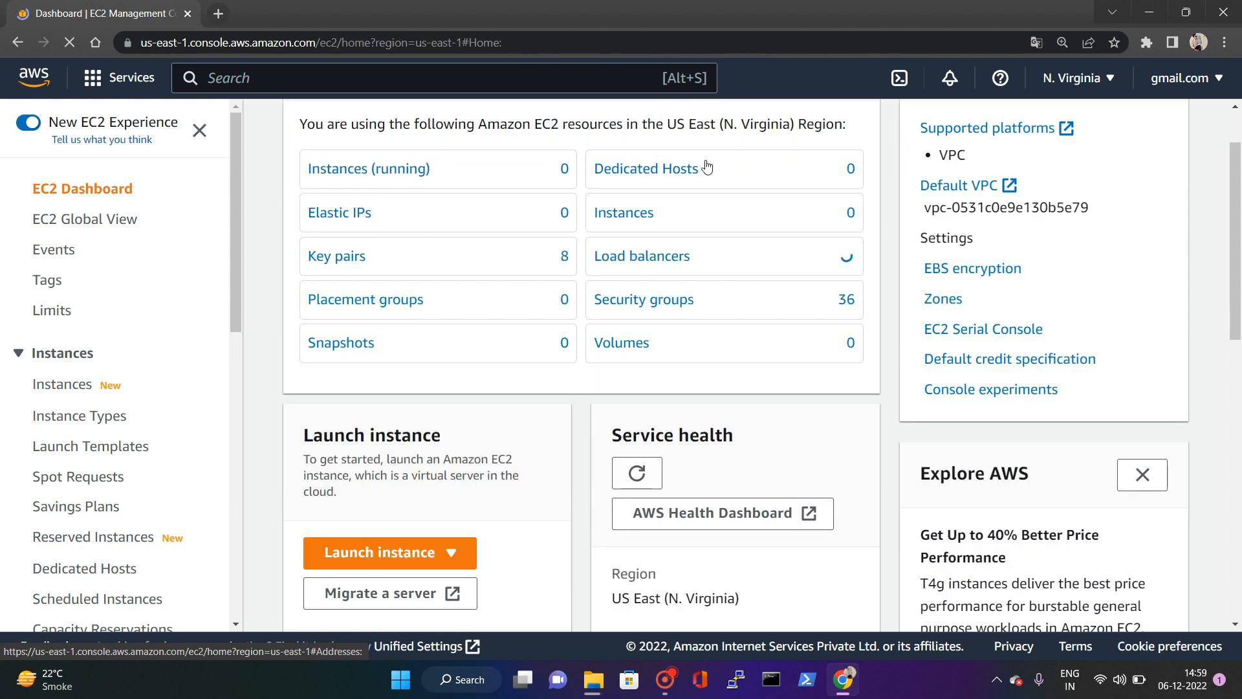
{"action": "scroll", "coordinate": [395, 295], "scroll_direction": "down", "scroll_amount": 5}
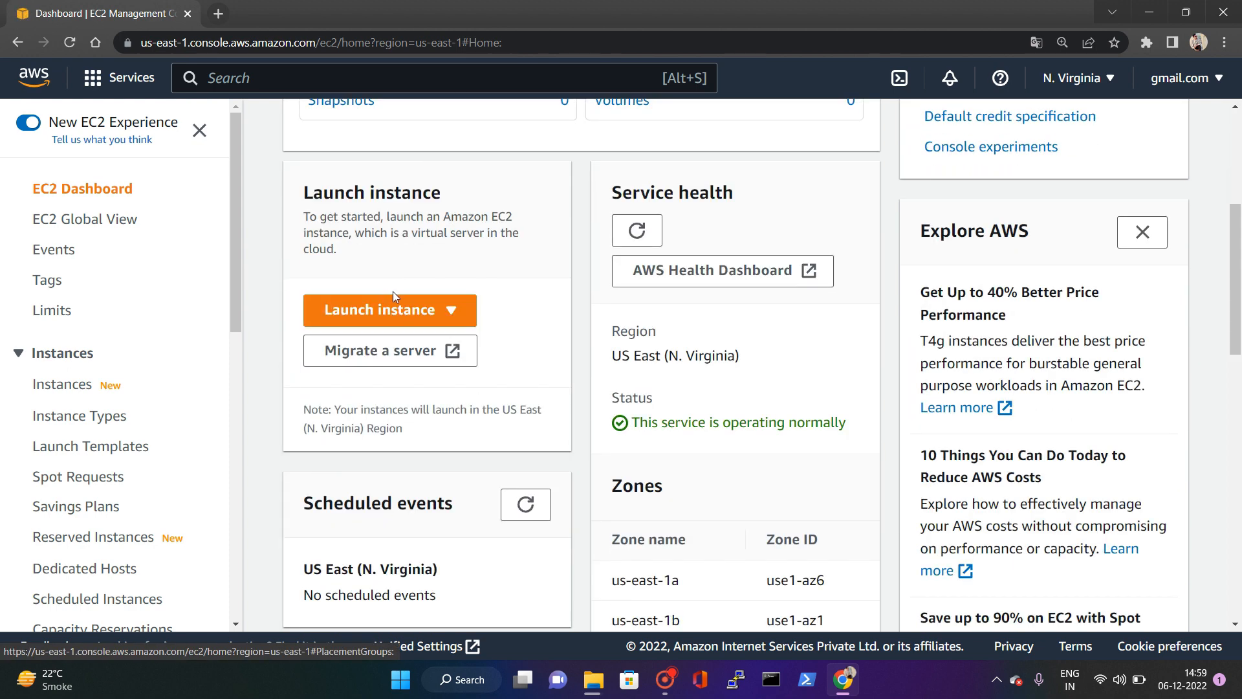
{"action": "scroll", "coordinate": [394, 295], "scroll_direction": "up", "scroll_amount": 1}
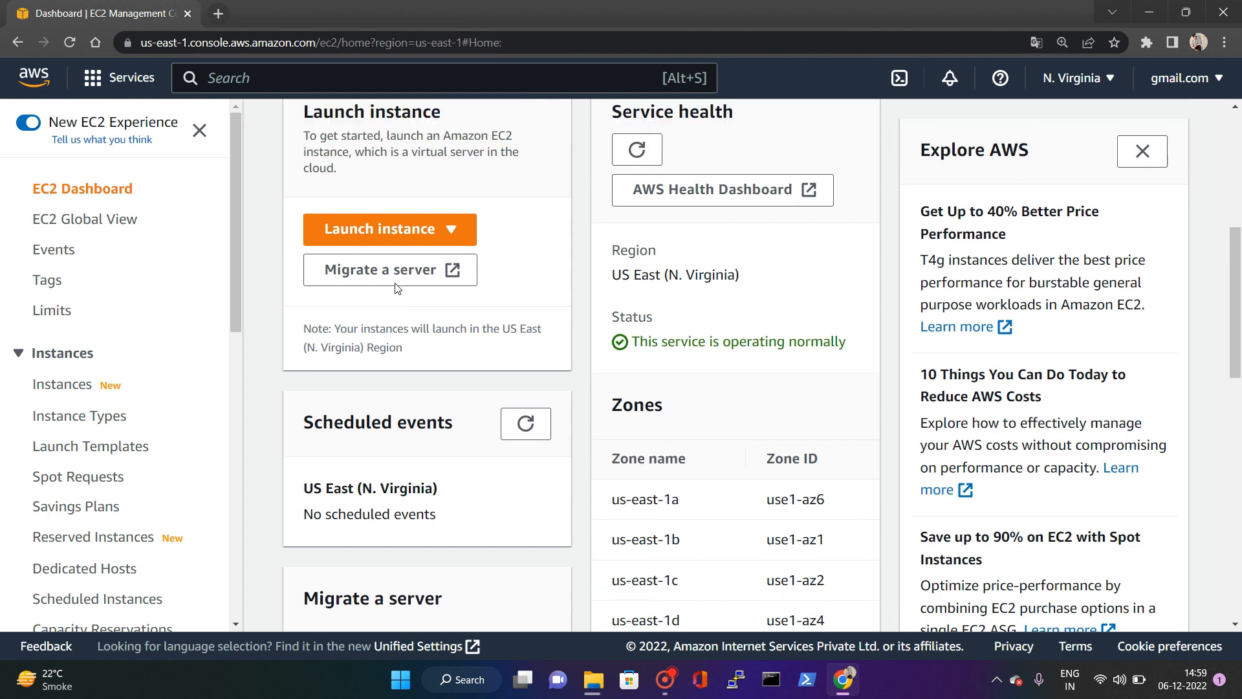
{"action": "left_click", "coordinate": [338, 234]}
{"action": "left_click", "coordinate": [366, 261]}
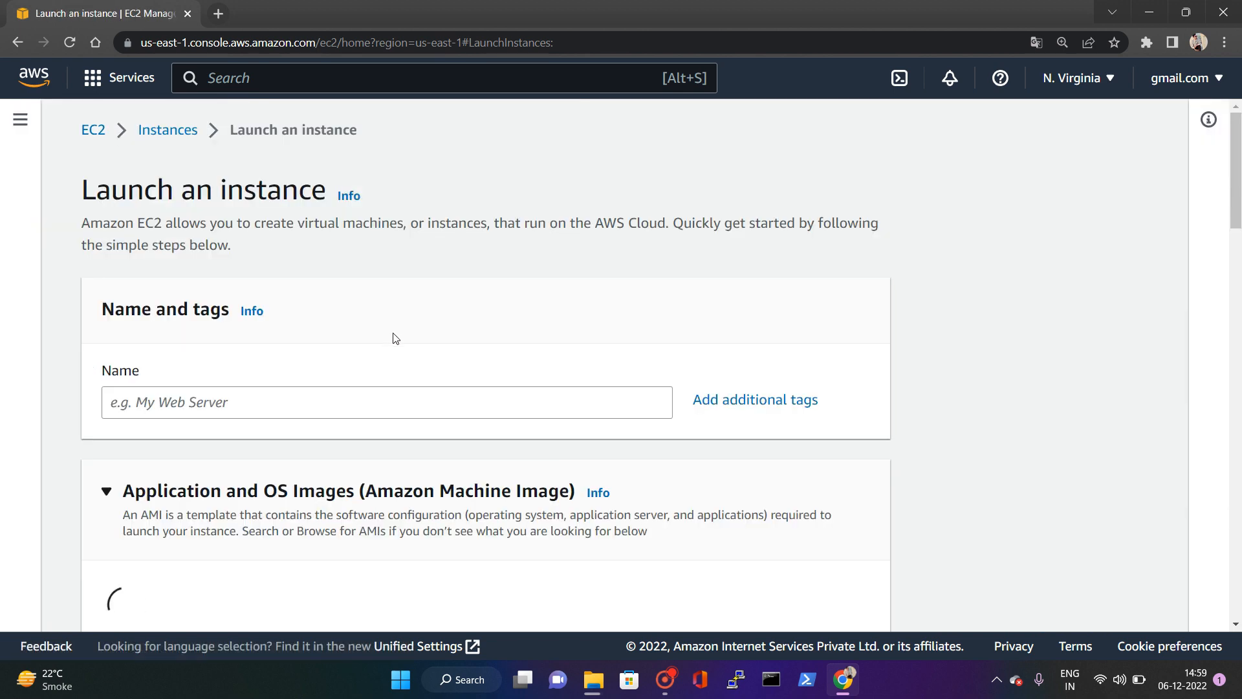
- Name the new instance mycloudtechserver
{"action": "scroll", "coordinate": [388, 349], "scroll_direction": "down", "scroll_amount": 1}
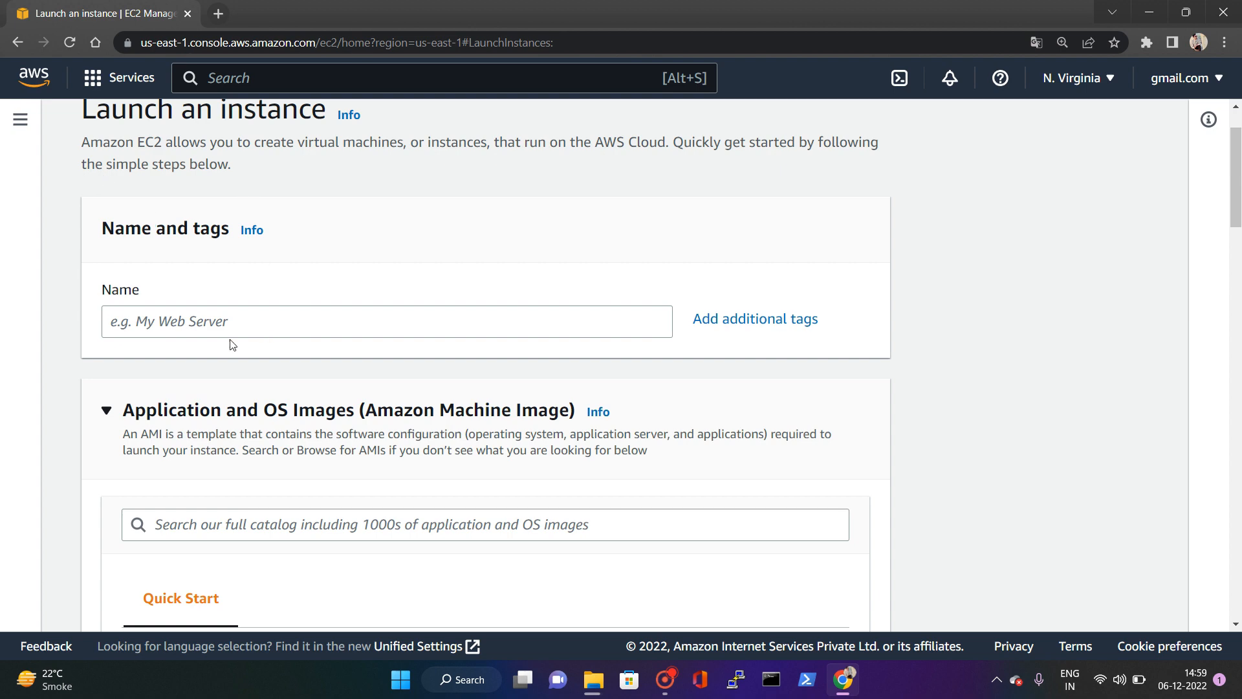
{"action": "scroll", "coordinate": [246, 291], "scroll_direction": "up", "scroll_amount": 1}
{"action": "scroll", "coordinate": [253, 285], "scroll_direction": "down", "scroll_amount": 1}
{"action": "scroll", "coordinate": [166, 282], "scroll_direction": "down", "scroll_amount": 1}
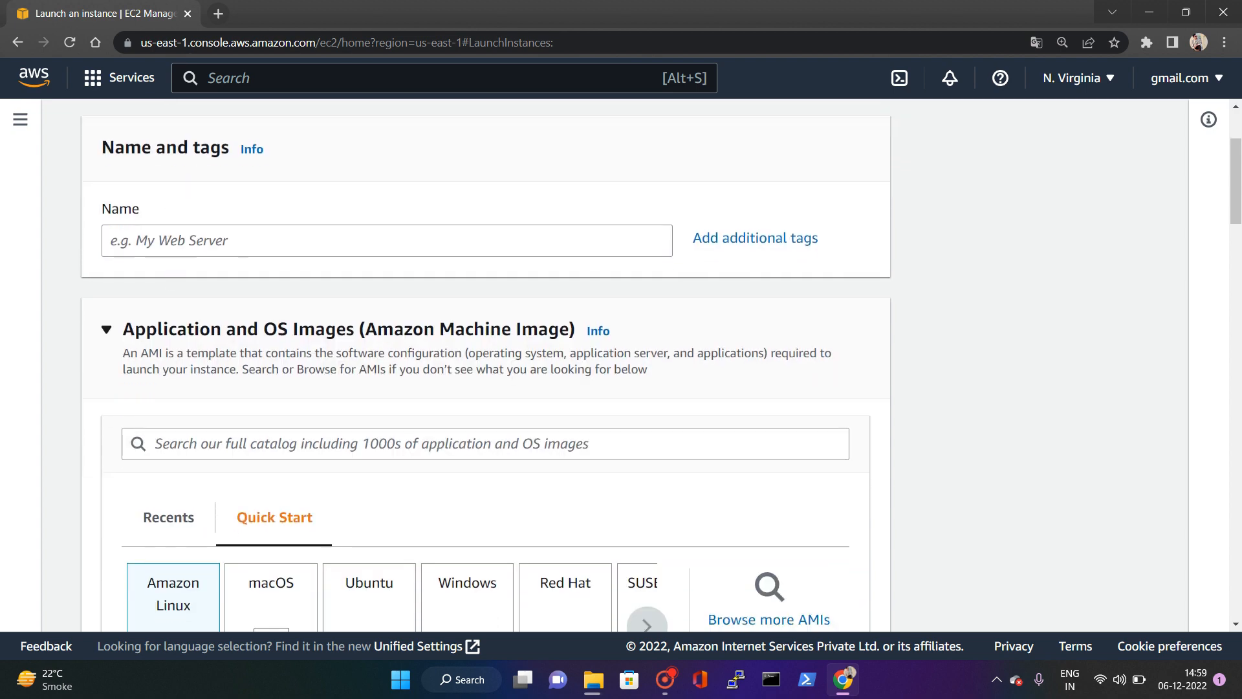
{"action": "left_click", "coordinate": [187, 241]}
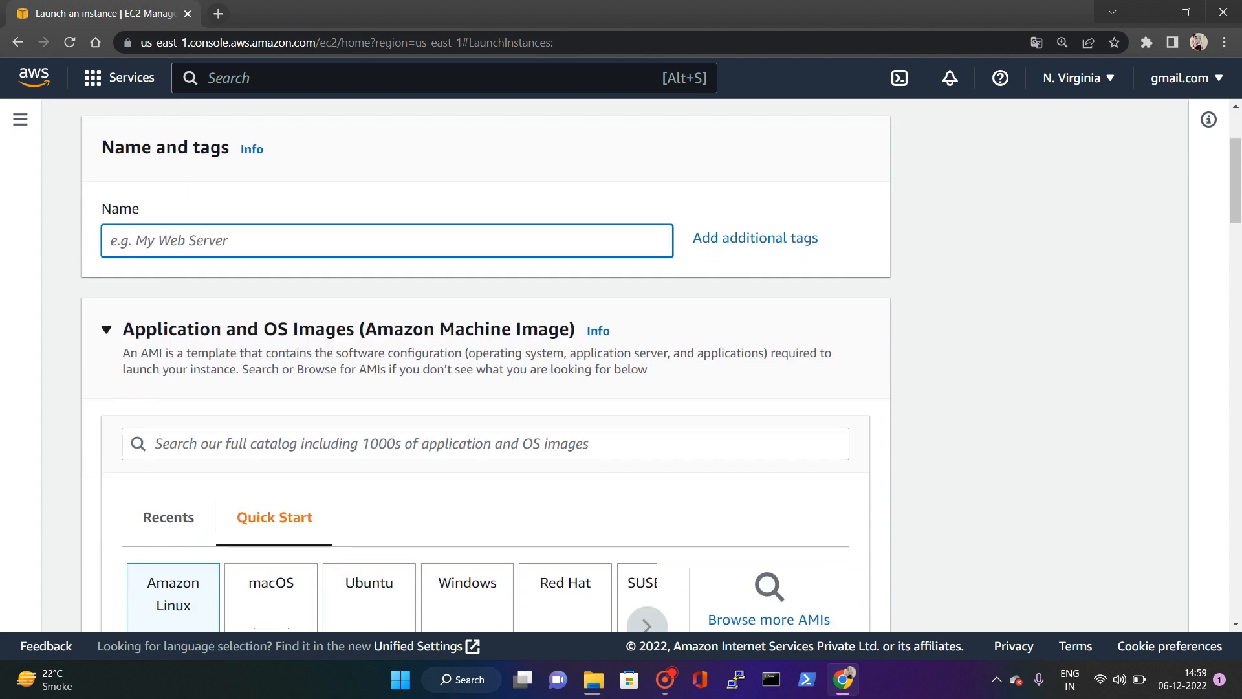
{"action": "type", "text": "Myserver"}
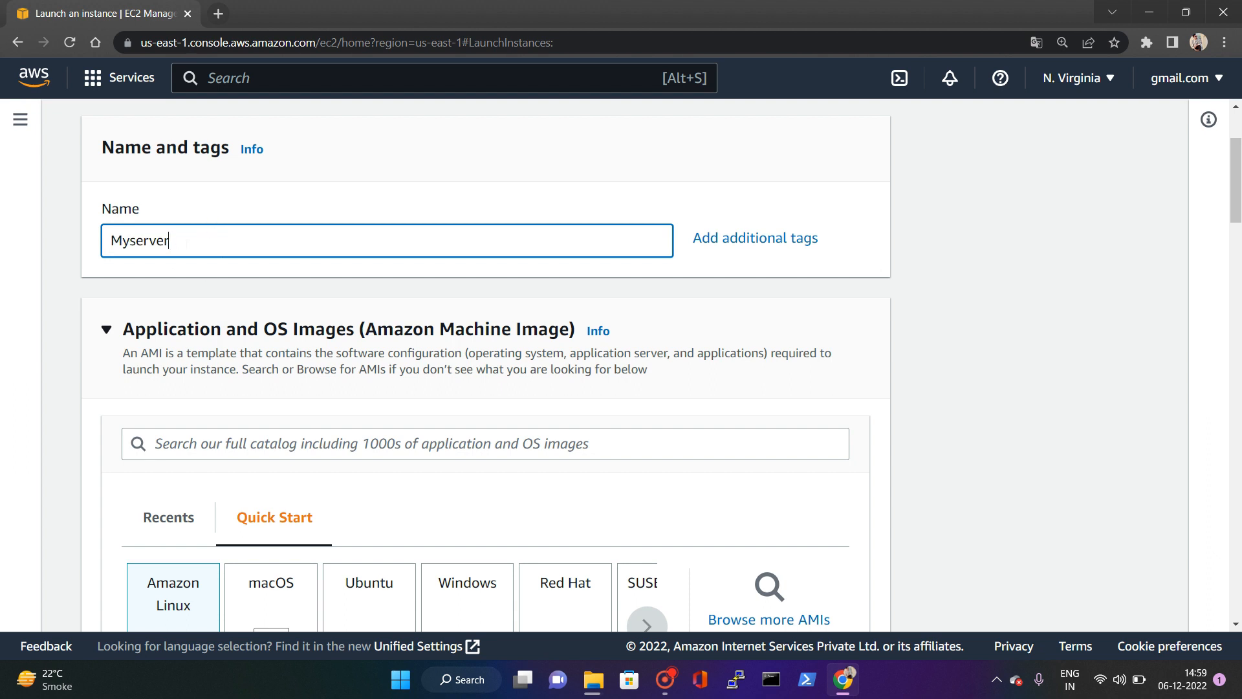
{"action": "key", "text": "BackSpace"}
{"action": "key", "text": "BackSpace"}
{"action": "key", "text": "BackSpace"}
{"action": "key", "text": "BackSpace"}
{"action": "key", "text": "BackSpace"}
{"action": "key", "text": "BackSpace"}
{"action": "key", "text": "BackSpace"}
{"action": "key", "text": "BackSpace"}
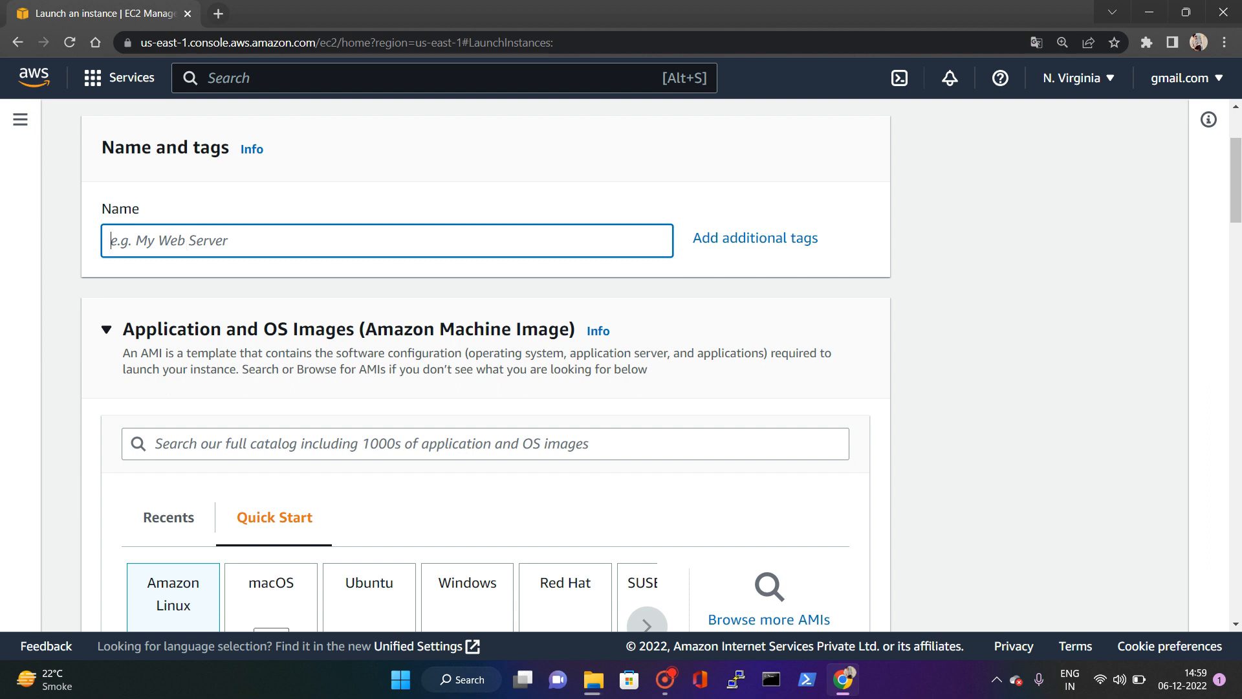
{"action": "type", "text": "mycloudtech"}
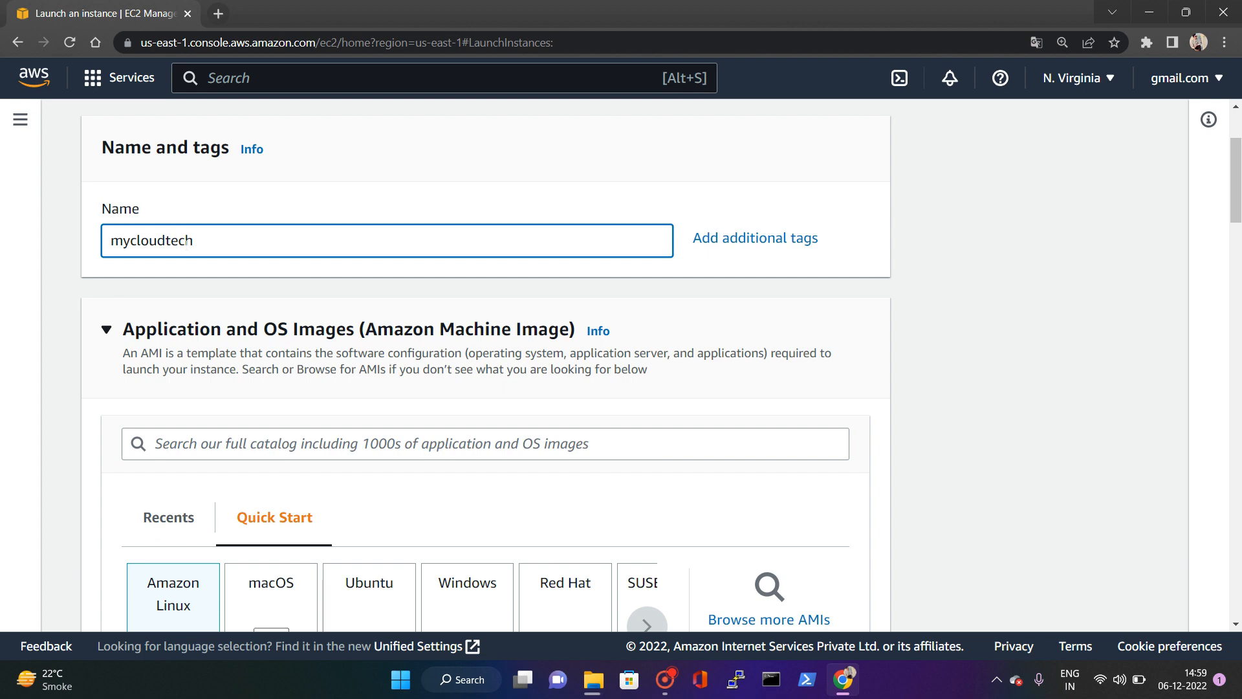
{"action": "type", "text": "servr"}
- Choose Ubuntu as the instance's operating system image from the Quick Start images
{"action": "scroll", "coordinate": [366, 322], "scroll_direction": "down", "scroll_amount": 2}
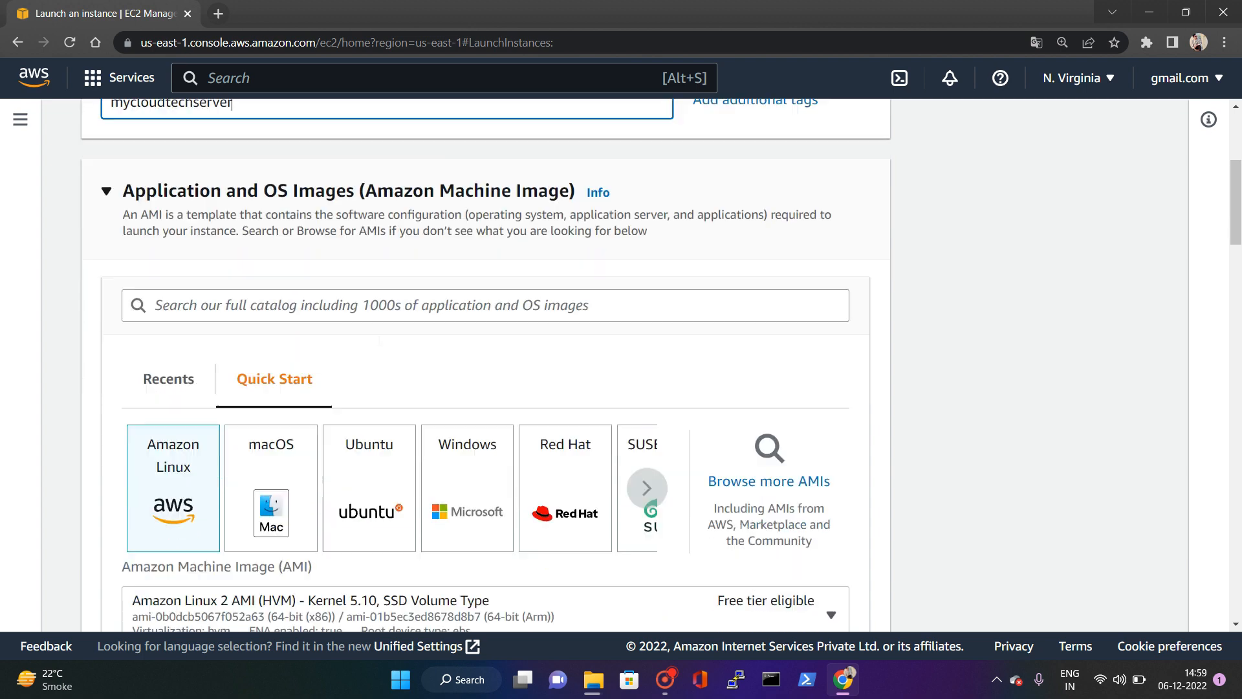
{"action": "left_click", "coordinate": [360, 457]}
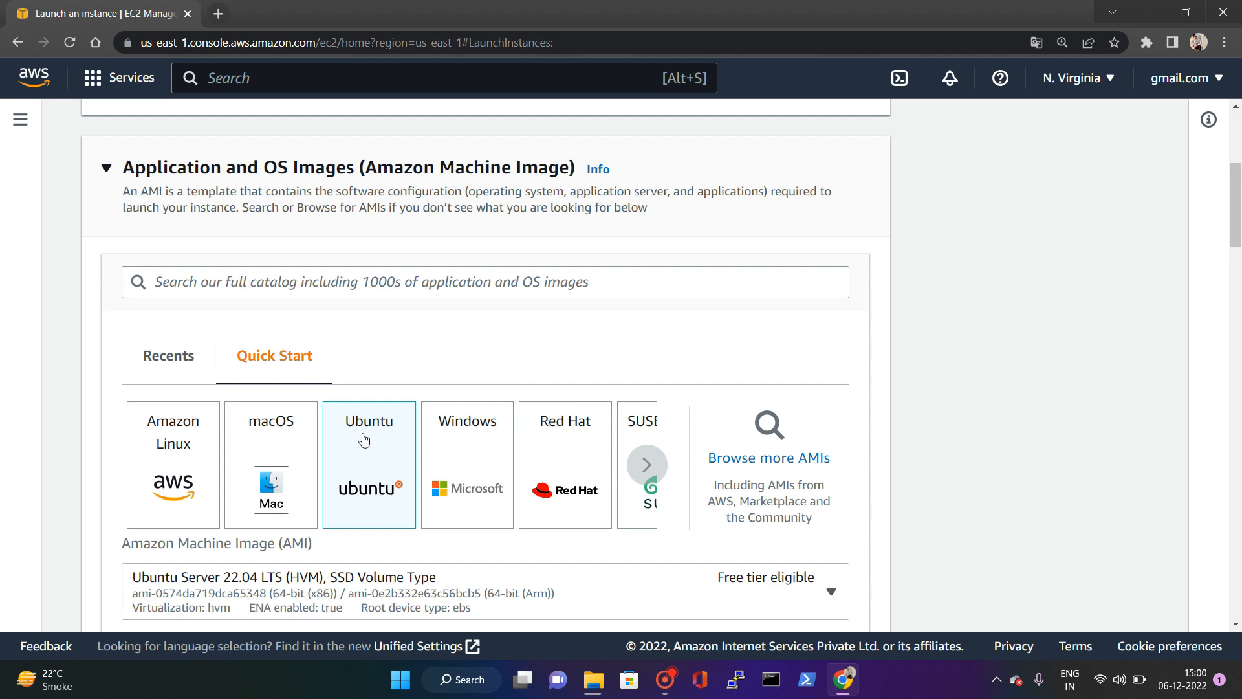
- Examine the available instance types with their vCPU, memory and pricing, without changing the selected type
{"action": "scroll", "coordinate": [364, 438], "scroll_direction": "down", "scroll_amount": 2}
{"action": "scroll", "coordinate": [364, 438], "scroll_direction": "down", "scroll_amount": 6}
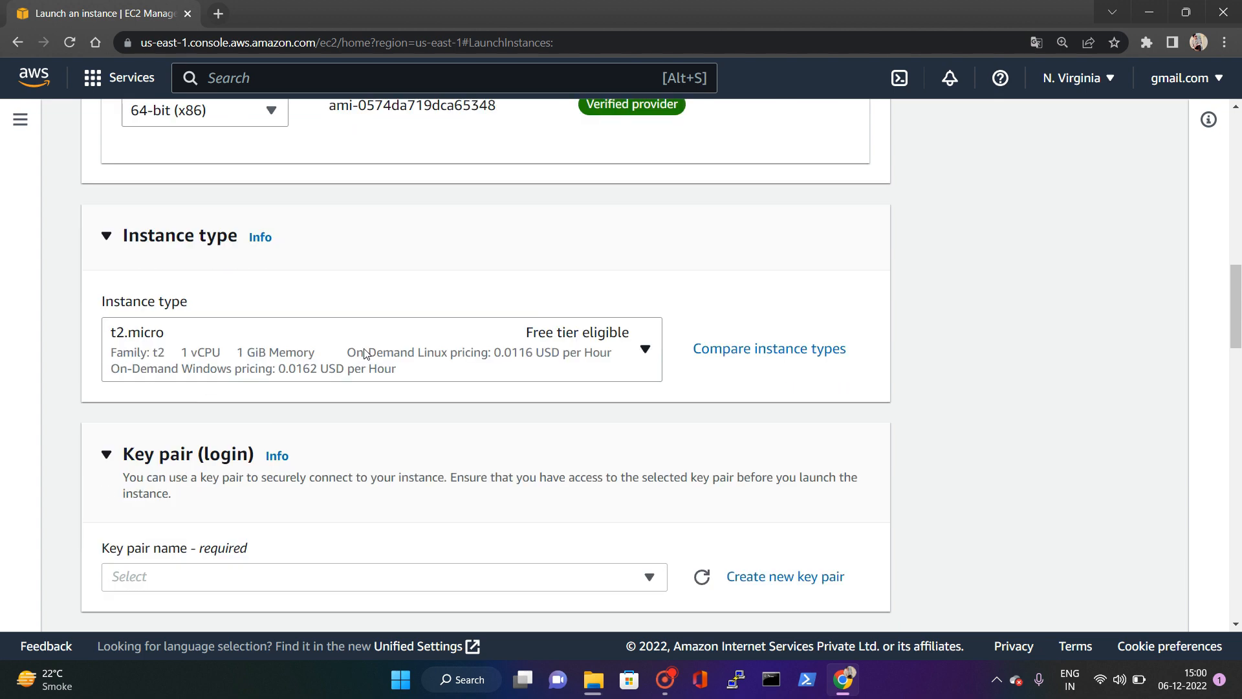
{"action": "left_click", "coordinate": [645, 352]}
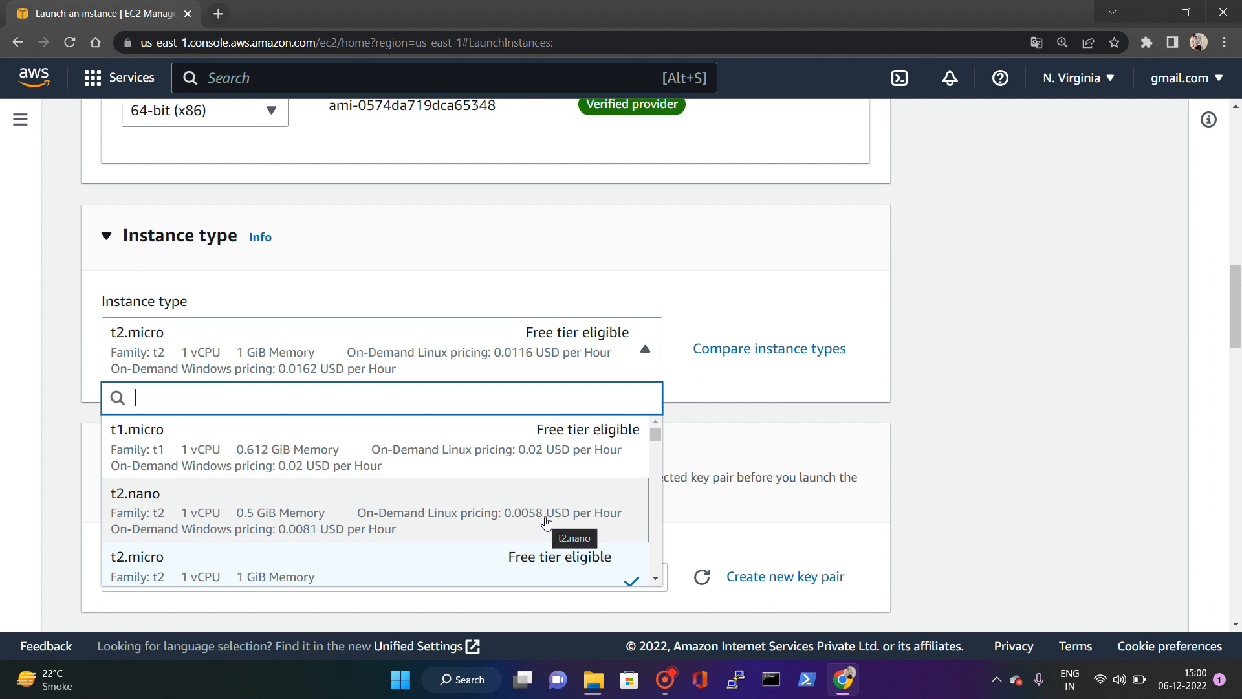
{"action": "scroll", "coordinate": [588, 505], "scroll_direction": "down", "scroll_amount": 1}
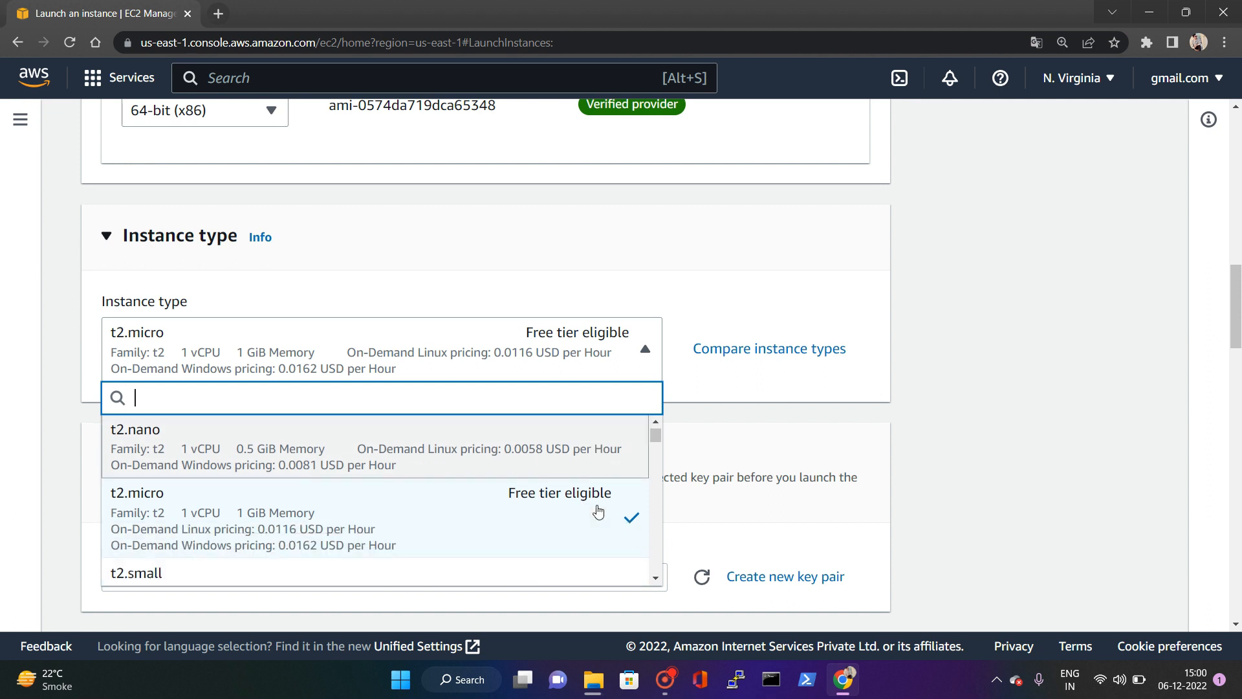
{"action": "scroll", "coordinate": [599, 507], "scroll_direction": "down", "scroll_amount": 6}
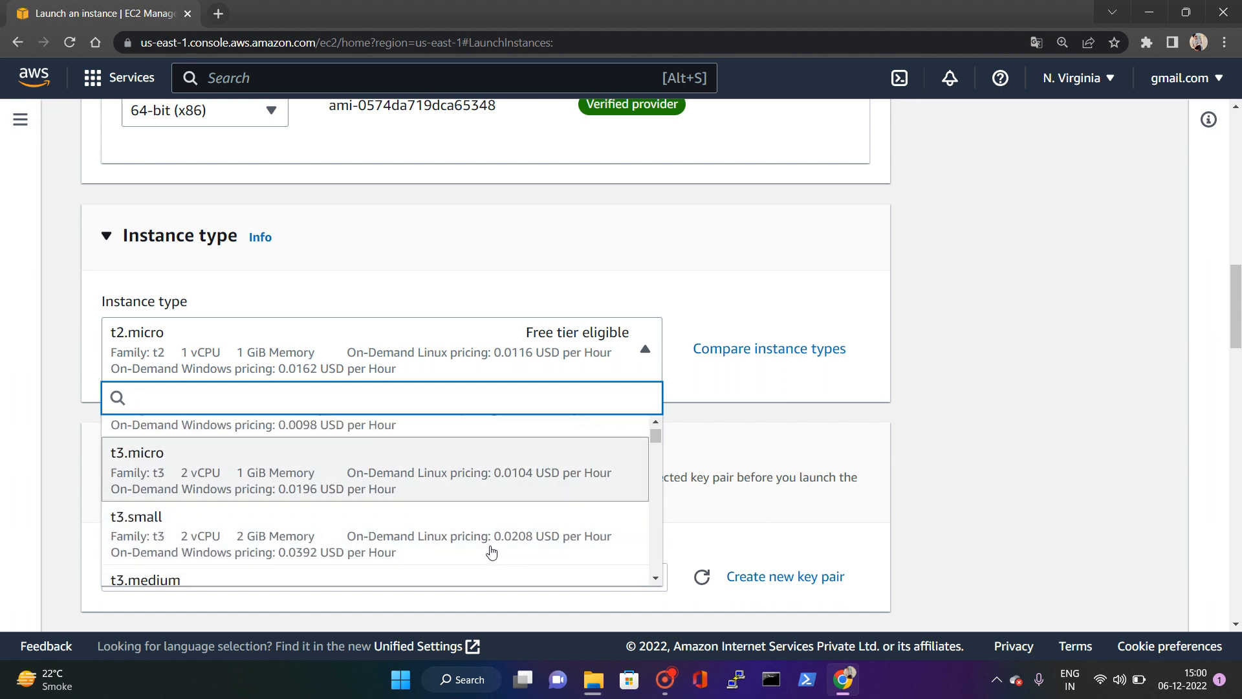
{"action": "scroll", "coordinate": [498, 512], "scroll_direction": "down", "scroll_amount": 3}
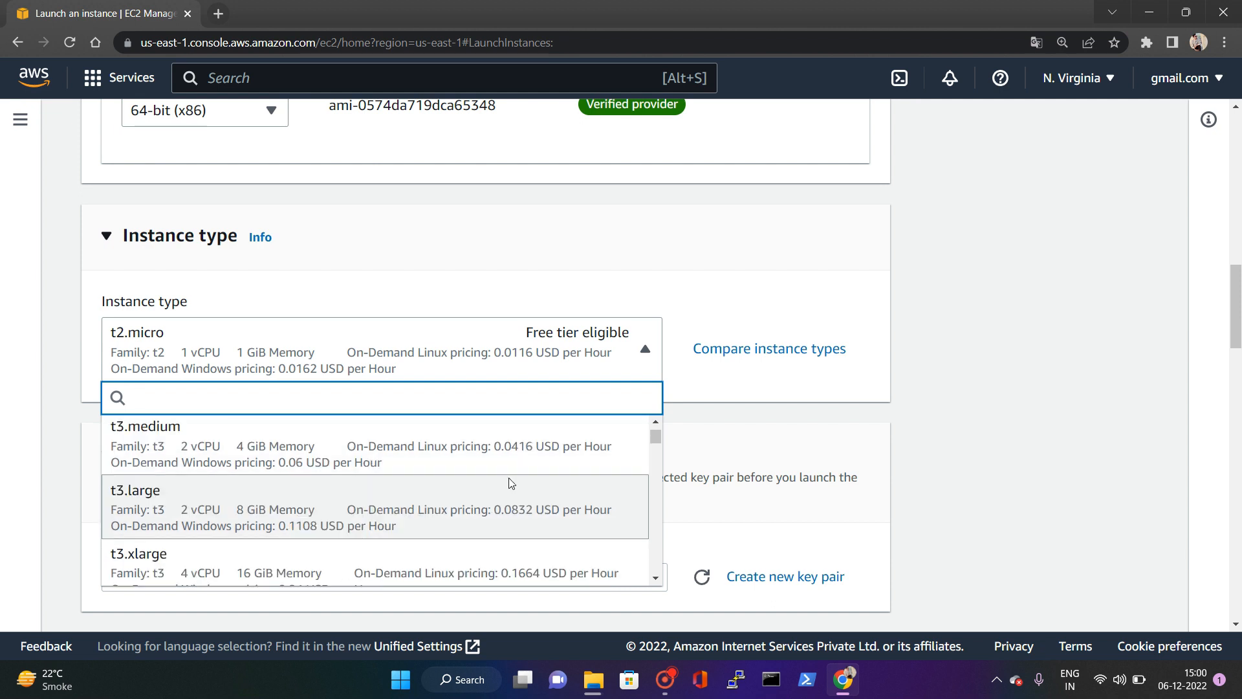
{"action": "scroll", "coordinate": [514, 498], "scroll_direction": "down", "scroll_amount": 15}
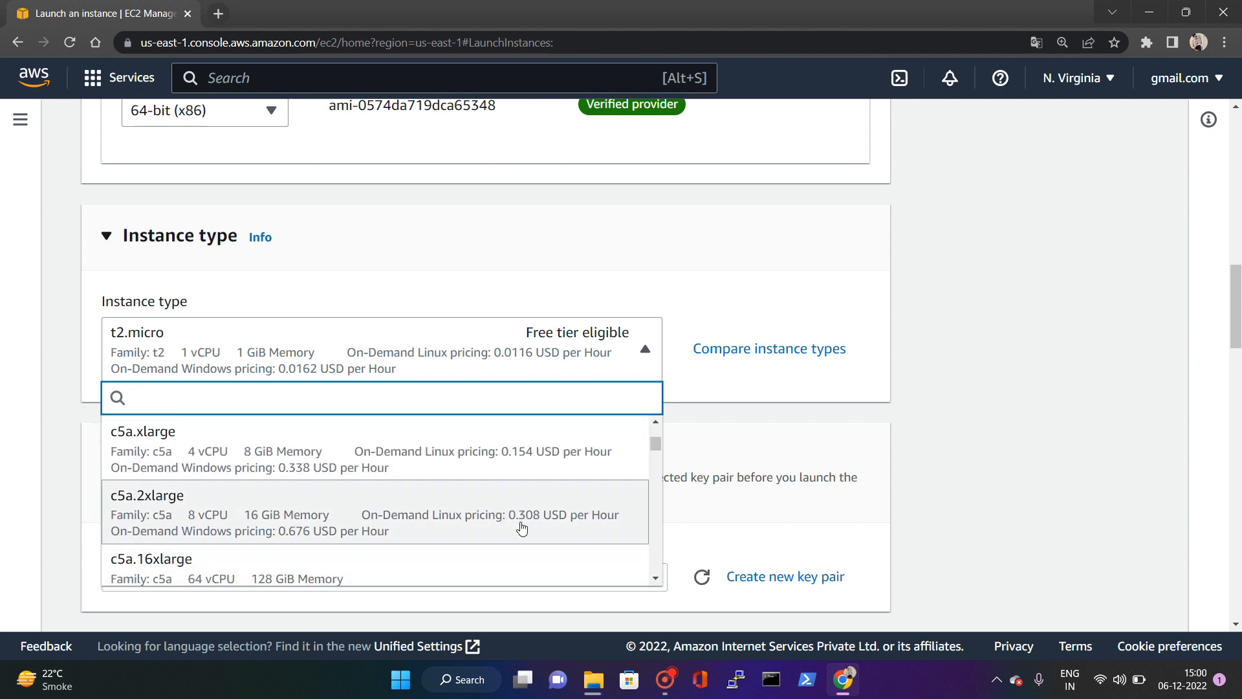
{"action": "left_click", "coordinate": [696, 401]}
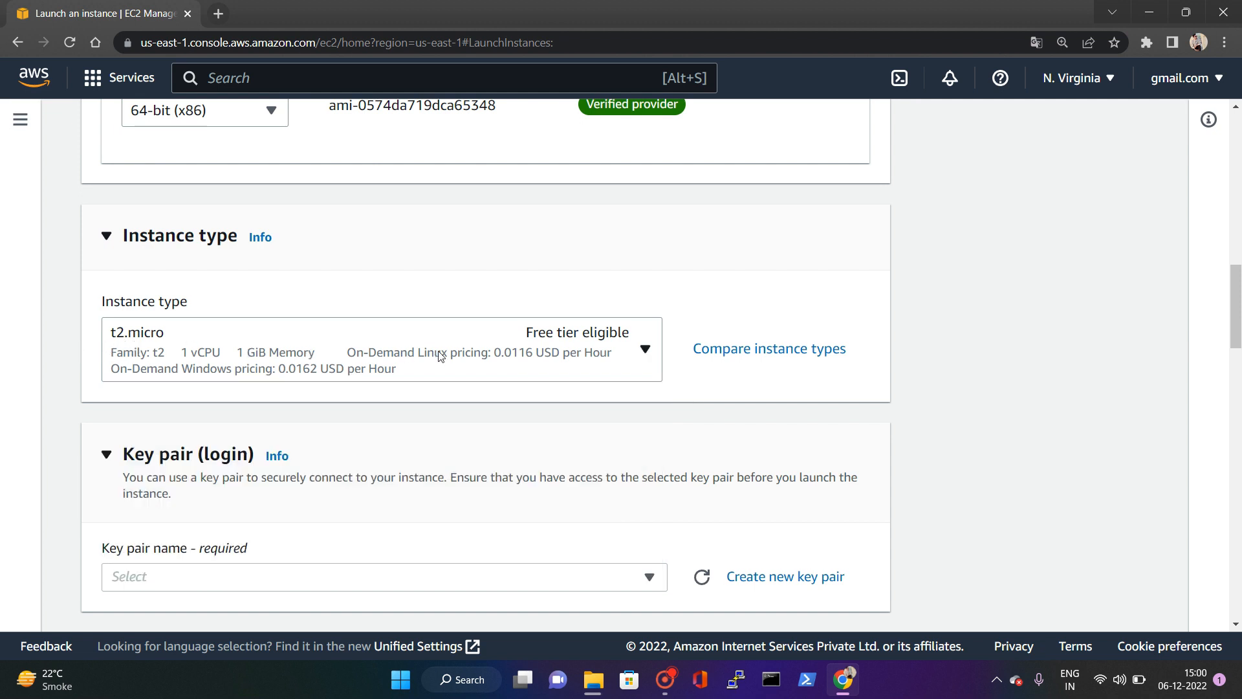
- Look through the existing key pairs offered for logging in to the instance without selecting one
{"action": "scroll", "coordinate": [430, 361], "scroll_direction": "down", "scroll_amount": 3}
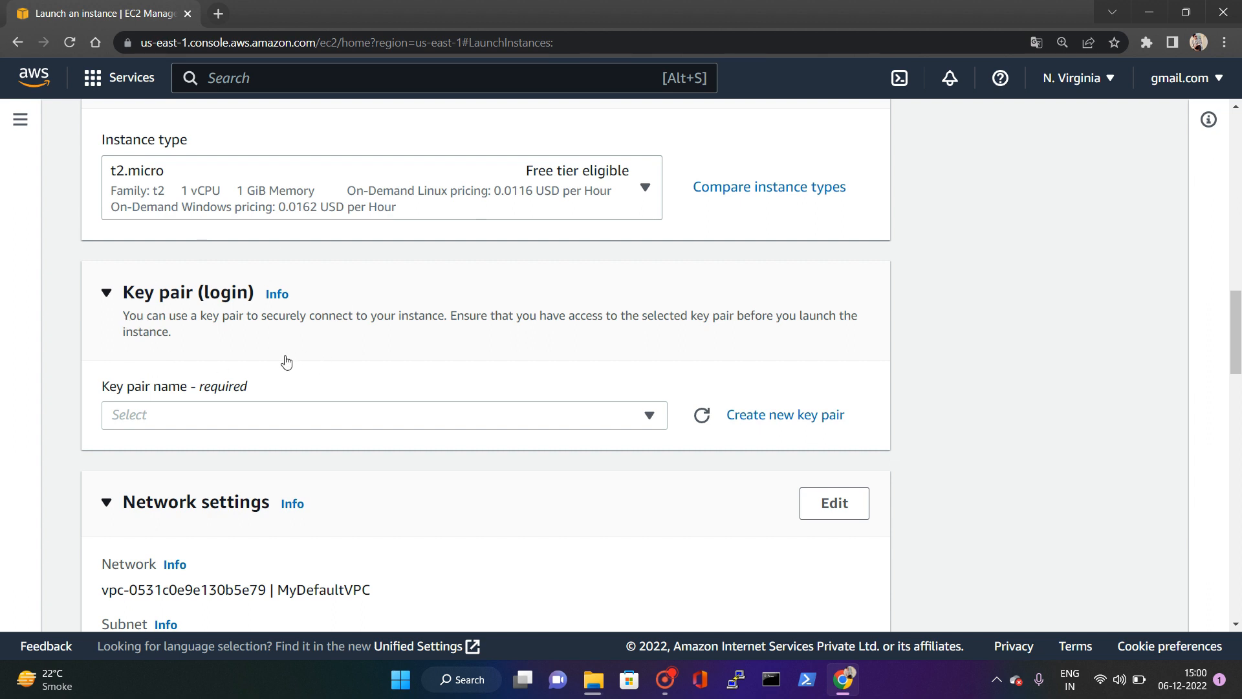
{"action": "scroll", "coordinate": [286, 362], "scroll_direction": "down", "scroll_amount": 1}
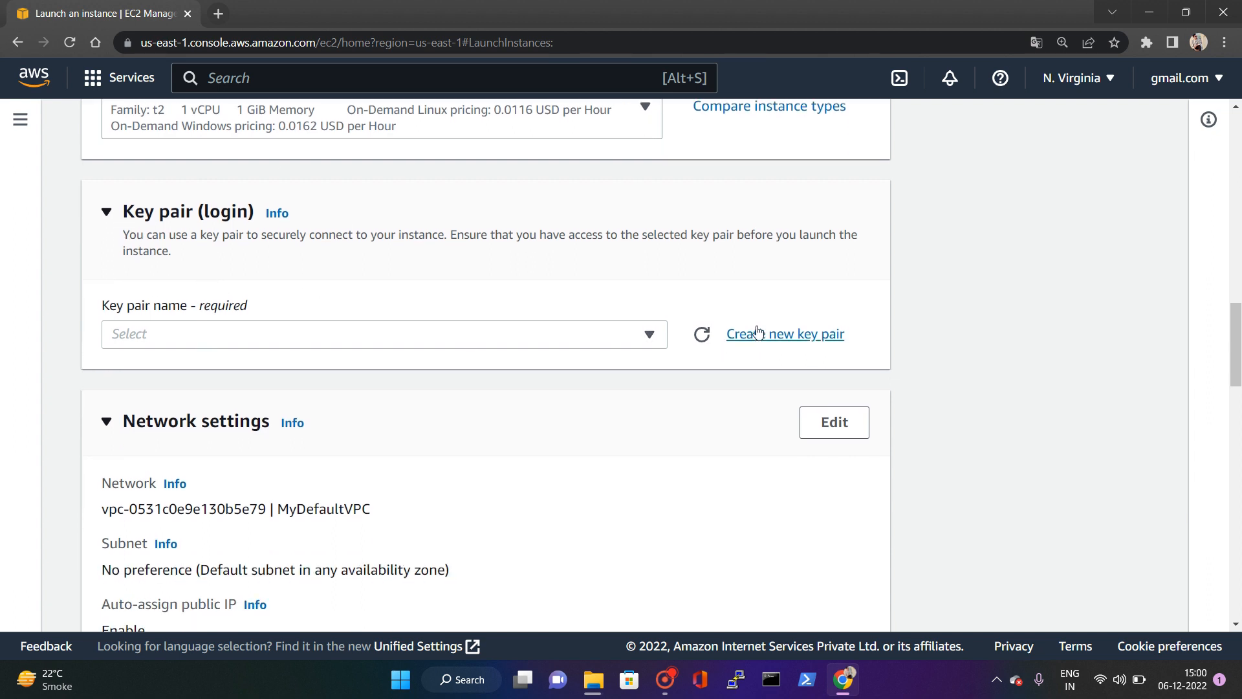
{"action": "left_click", "coordinate": [270, 334]}
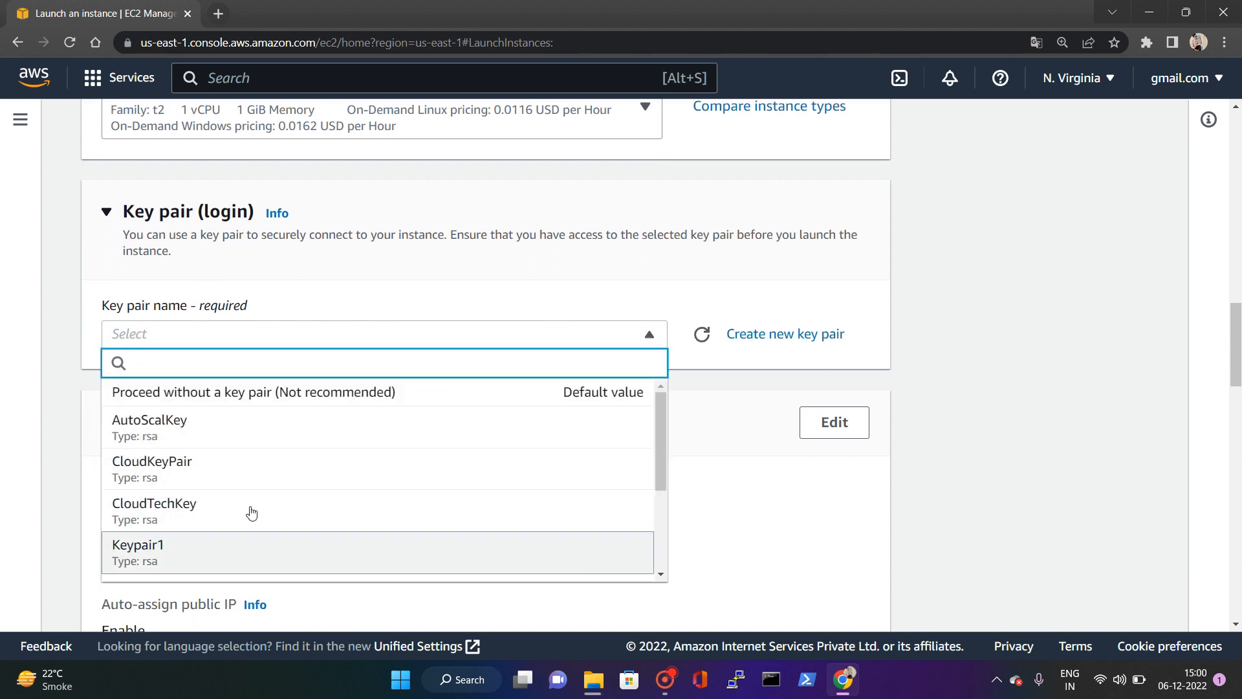
{"action": "scroll", "coordinate": [255, 519], "scroll_direction": "down", "scroll_amount": 3}
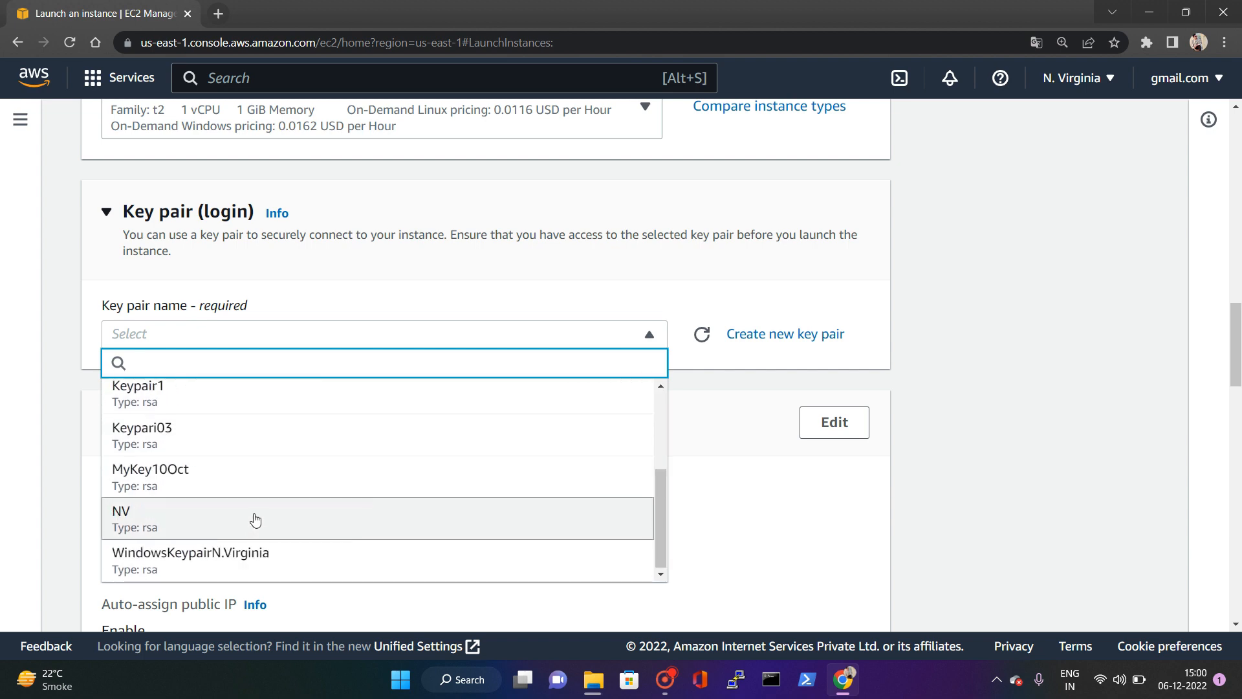
{"action": "scroll", "coordinate": [256, 519], "scroll_direction": "down", "scroll_amount": 1}
{"action": "left_click", "coordinate": [719, 304]}
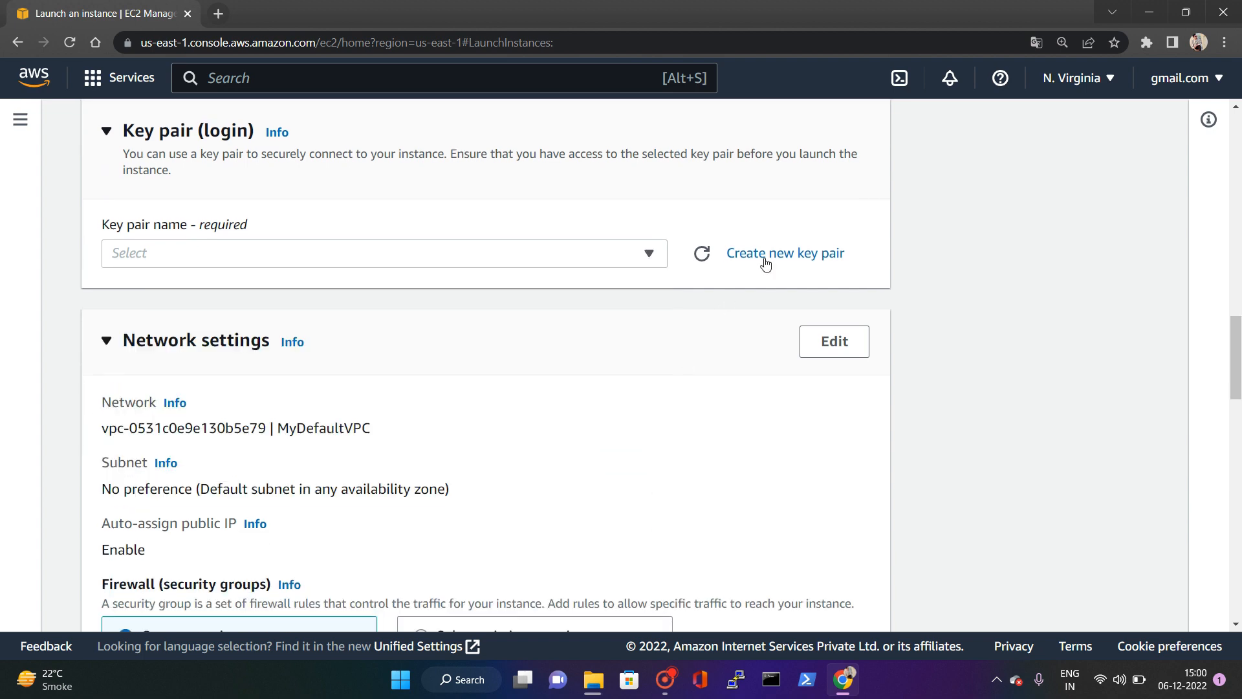
- Begin a new key pair for the instance and name it devopskeyNV
{"action": "left_click", "coordinate": [766, 259]}
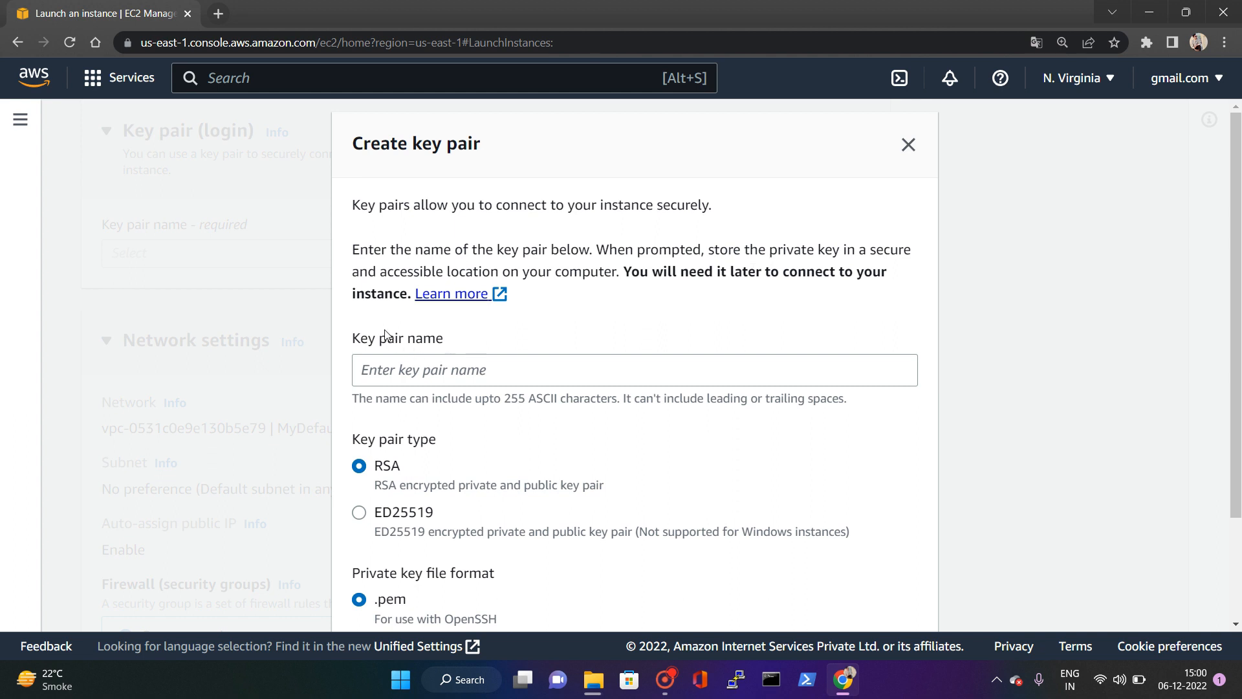
{"action": "left_click", "coordinate": [360, 371]}
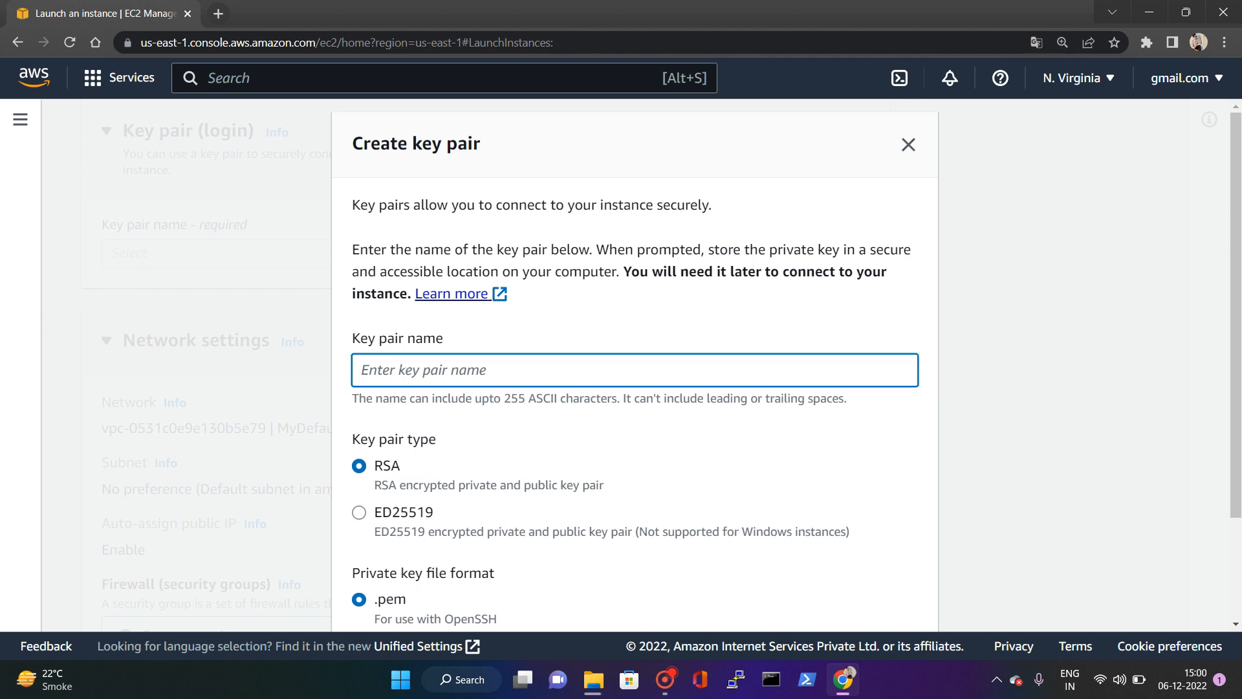
{"action": "type", "text": "devops"}
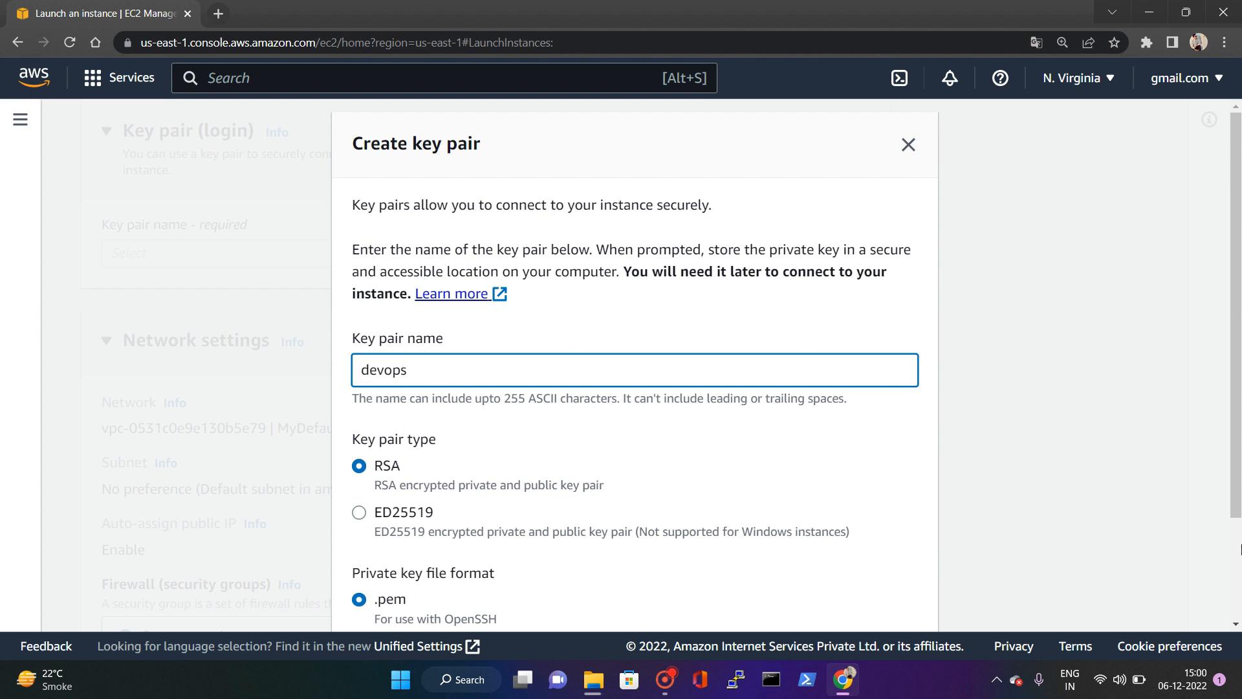
{"action": "type", "text": "keyNV"}
{"action": "scroll", "coordinate": [473, 369], "scroll_direction": "down", "scroll_amount": 3}
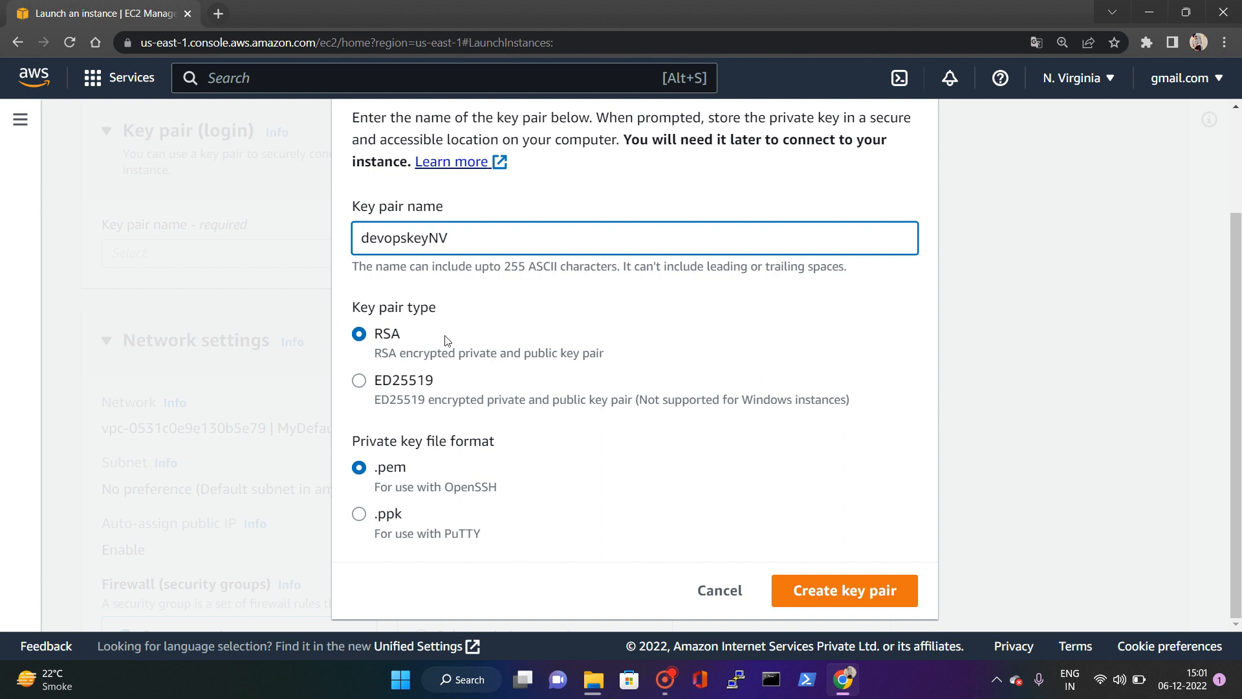
- Create the key pair and save its PEM file as devopskeyNV on the Desktop
{"action": "left_click", "coordinate": [846, 597]}
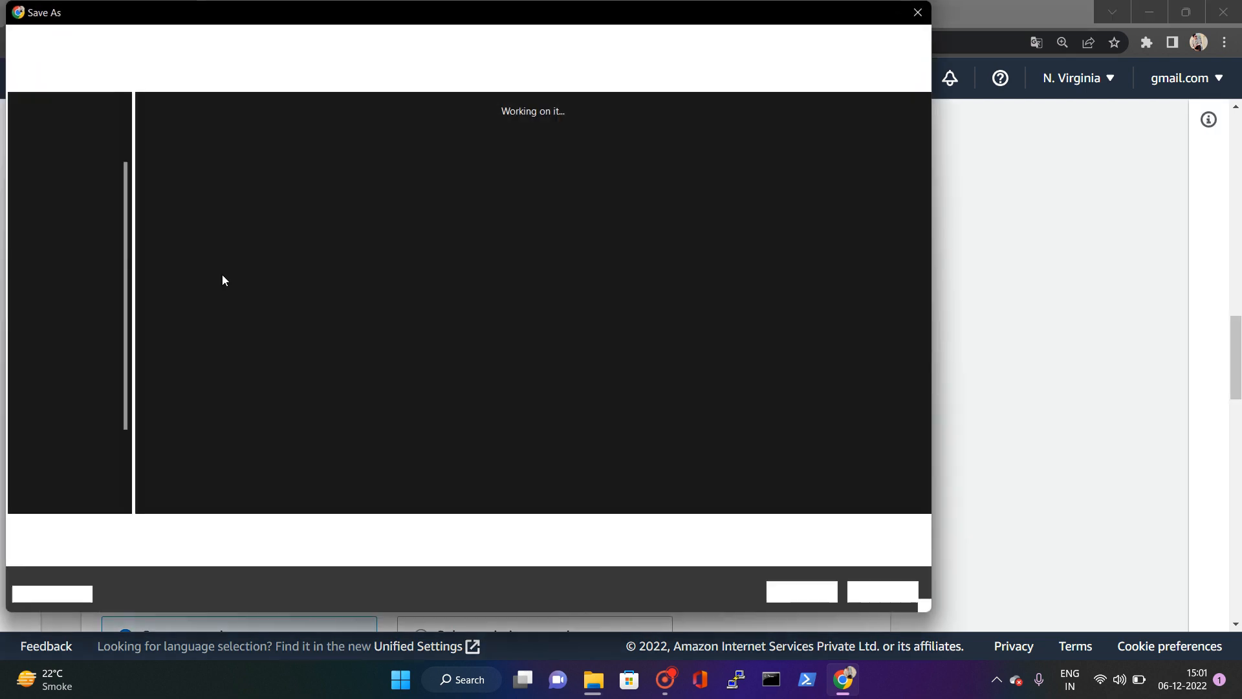
{"action": "left_click", "coordinate": [68, 131]}
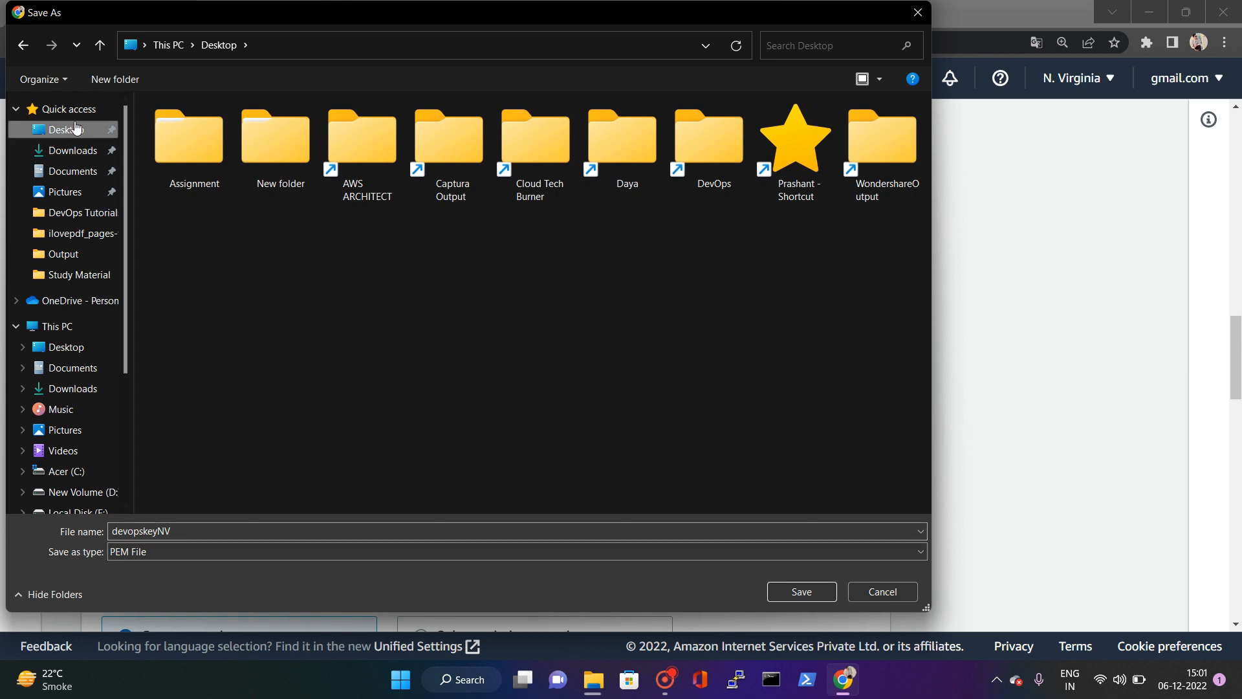
{"action": "left_click", "coordinate": [811, 592]}
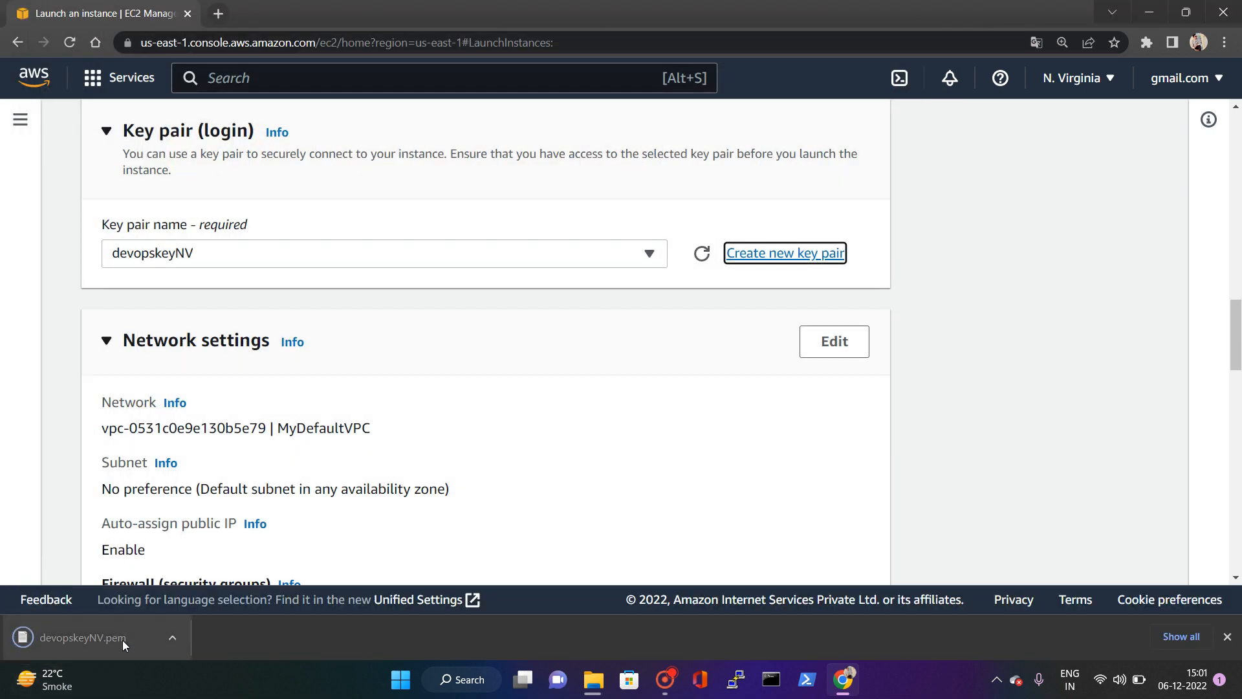
- Open the network settings for editing and keep MyDefaultVPC selected as the VPC
{"action": "scroll", "coordinate": [216, 516], "scroll_direction": "down", "scroll_amount": 2}
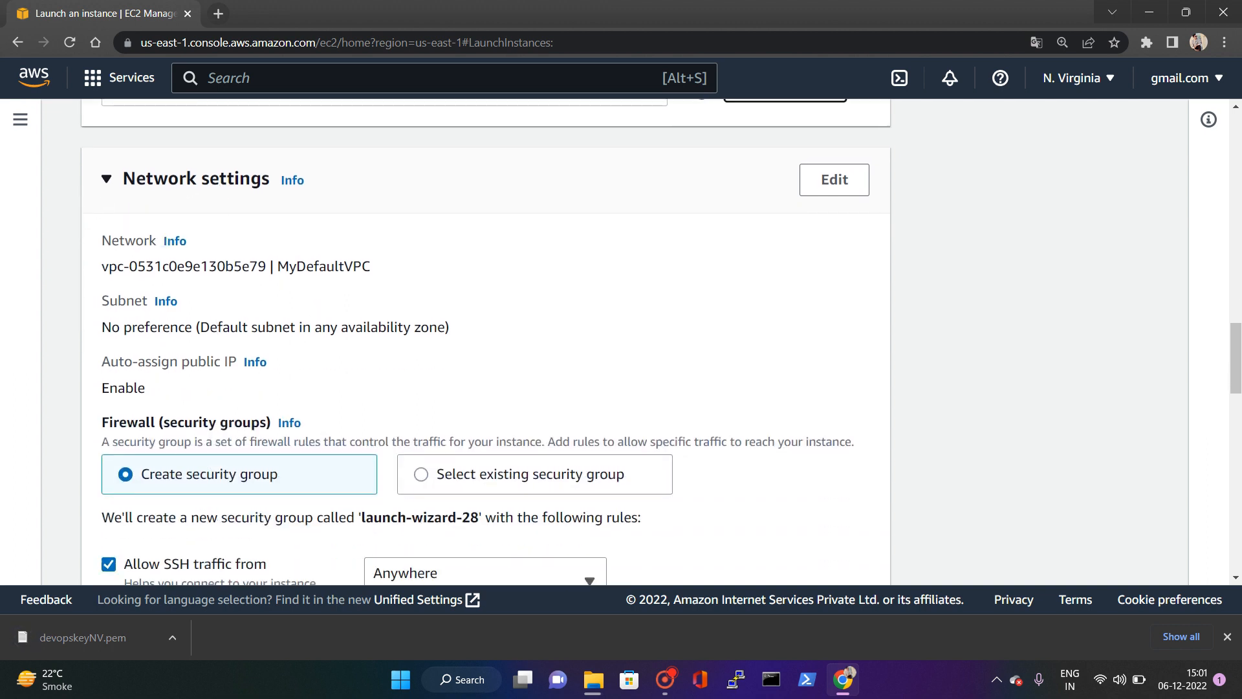
{"action": "scroll", "coordinate": [868, 188], "scroll_direction": "down", "scroll_amount": 1}
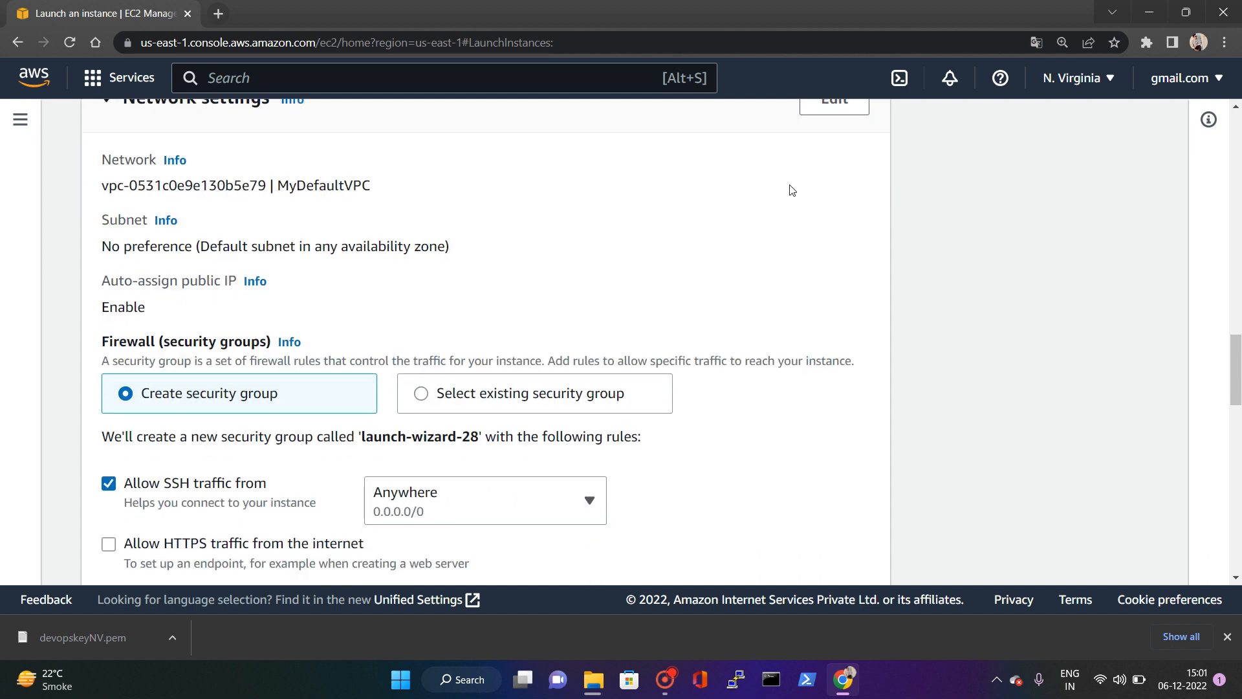
{"action": "scroll", "coordinate": [807, 139], "scroll_direction": "up", "scroll_amount": 1}
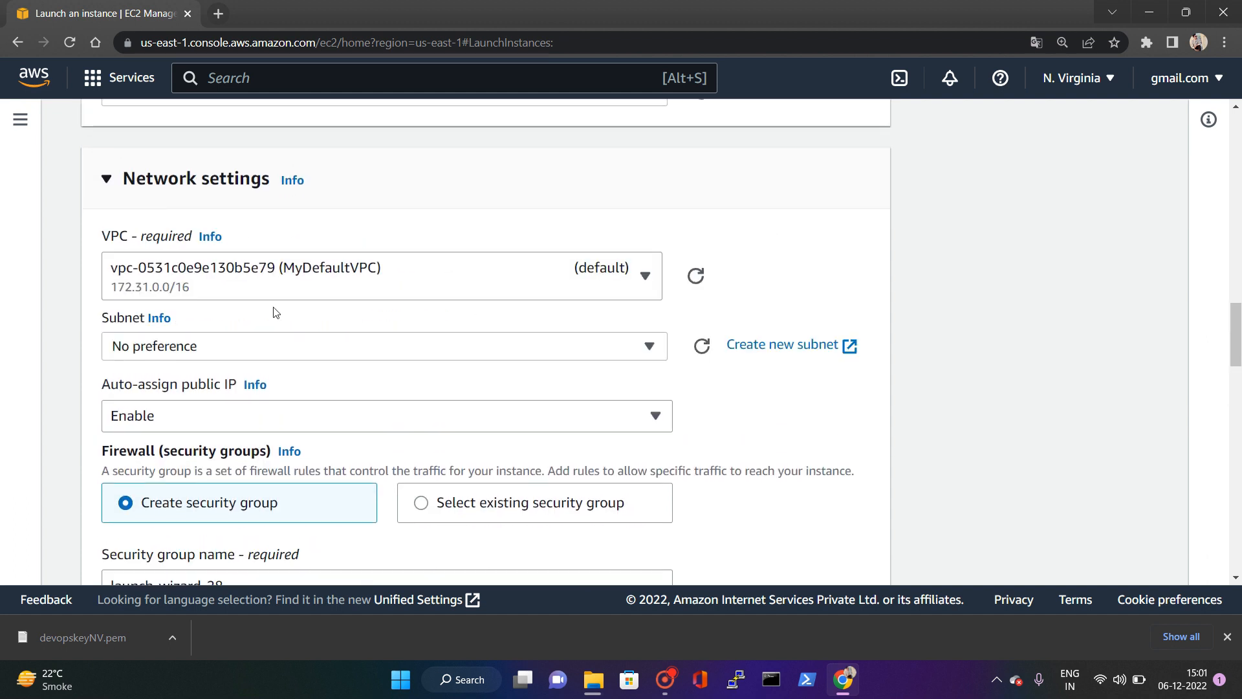
{"action": "left_click", "coordinate": [421, 277]}
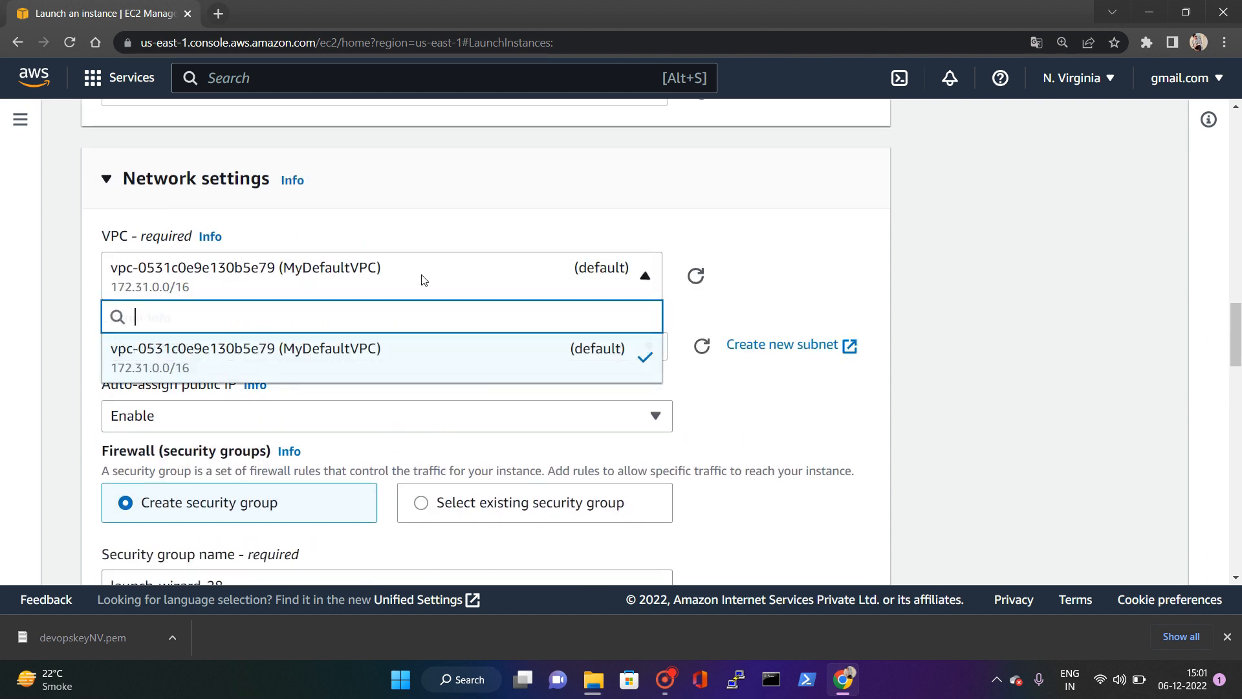
{"action": "left_click", "coordinate": [379, 352]}
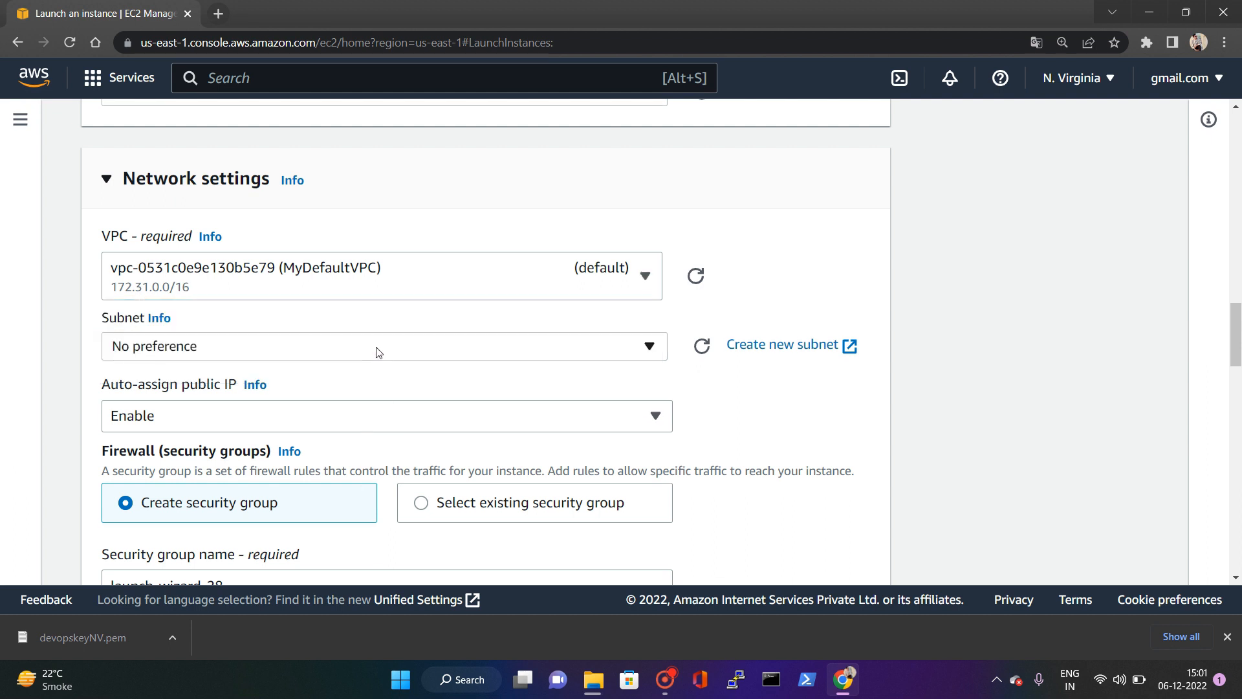
- Look through the available subnets with their availability zones and the list of AWS regions, without changing either selection
{"action": "left_click", "coordinate": [318, 359]}
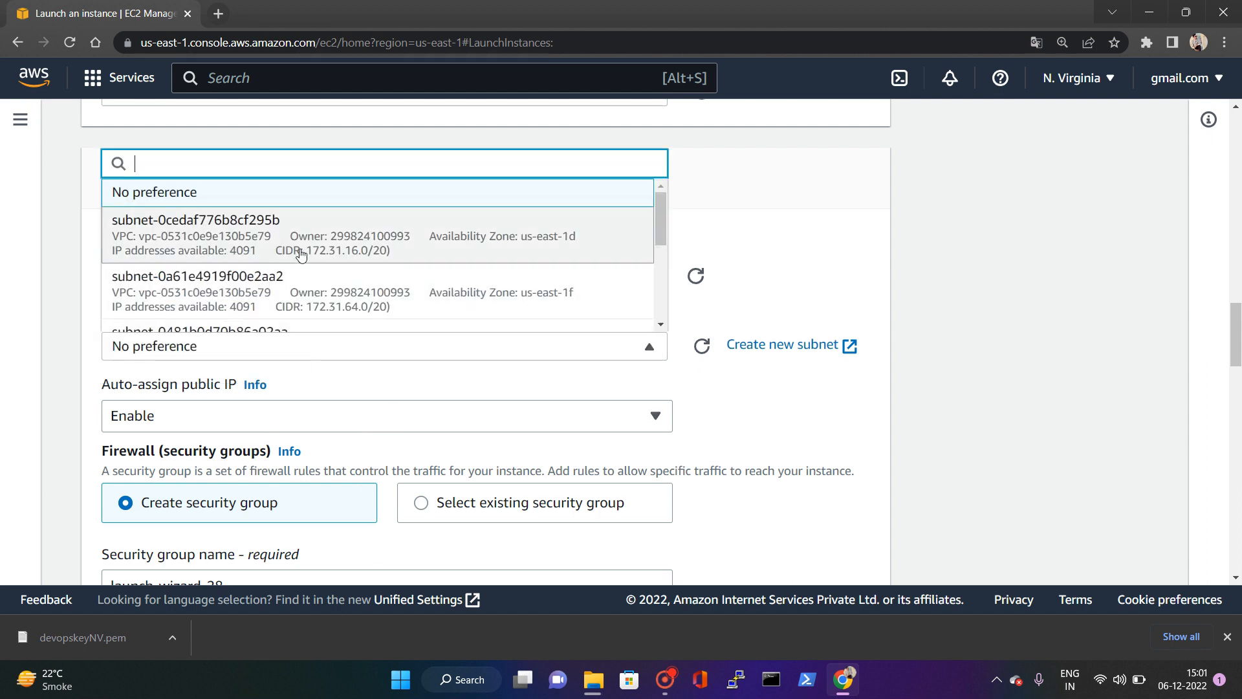
{"action": "scroll", "coordinate": [453, 257], "scroll_direction": "down", "scroll_amount": 2}
{"action": "scroll", "coordinate": [518, 268], "scroll_direction": "down", "scroll_amount": 1}
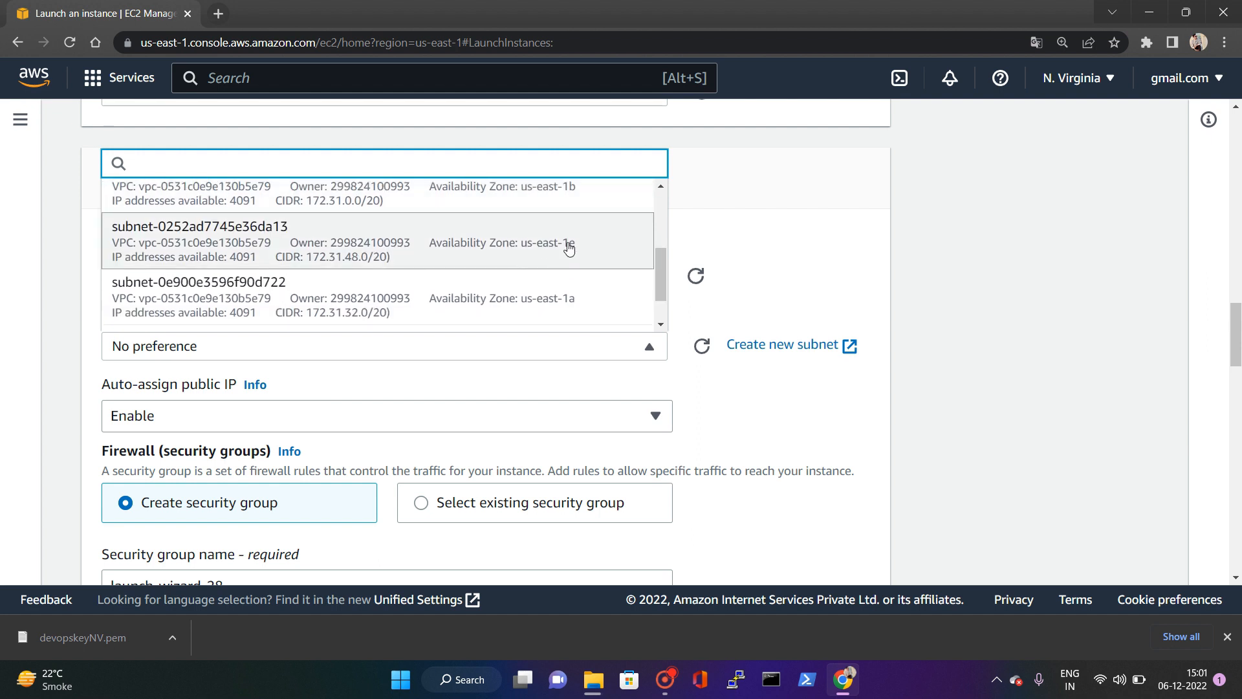
{"action": "scroll", "coordinate": [574, 288], "scroll_direction": "down", "scroll_amount": 1}
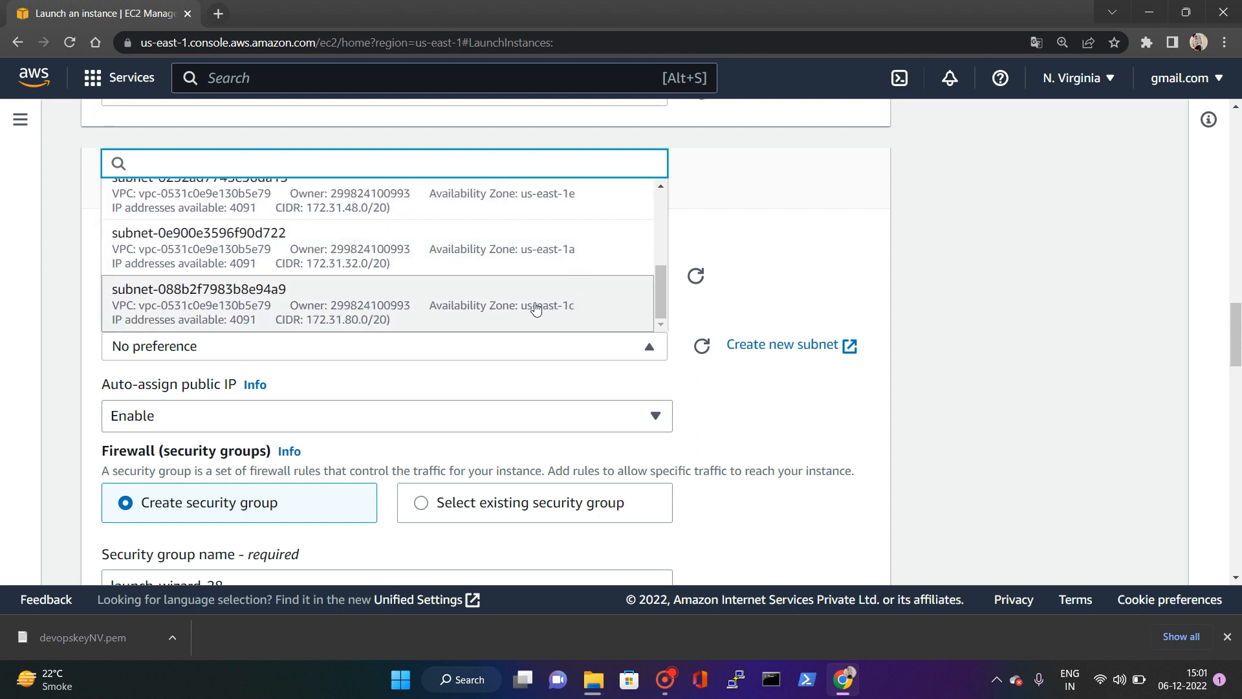
{"action": "scroll", "coordinate": [536, 307], "scroll_direction": "up", "scroll_amount": 2}
{"action": "left_click", "coordinate": [1075, 78]}
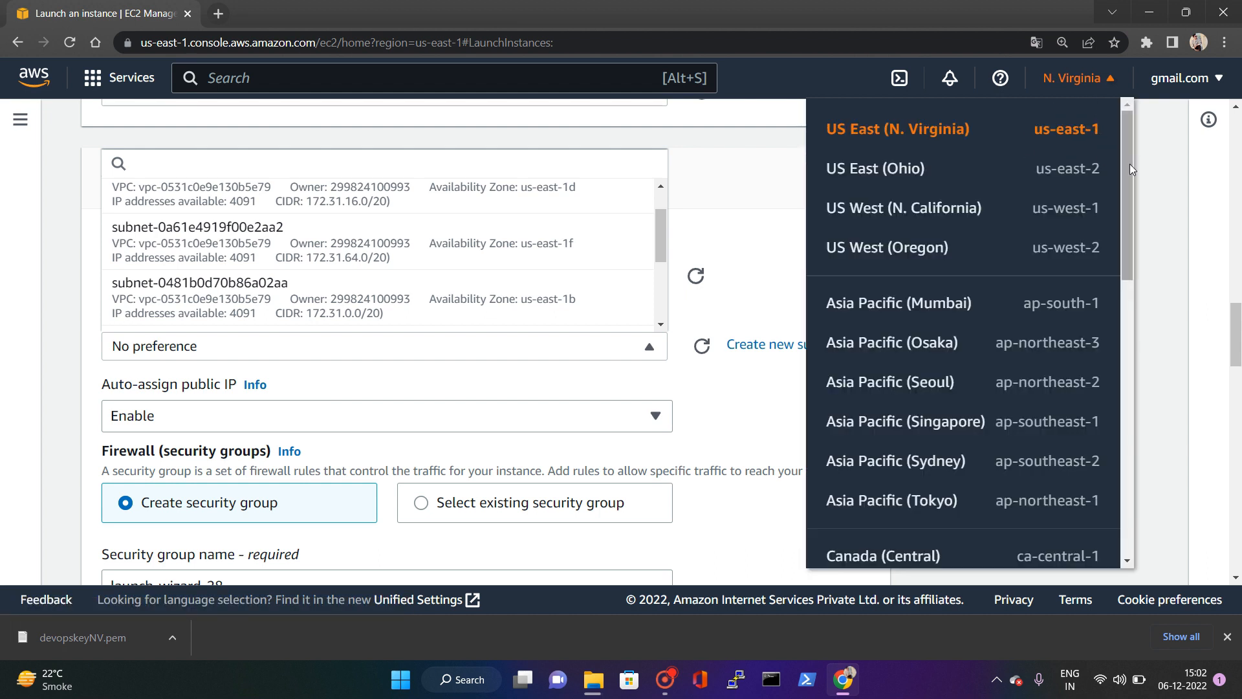
{"action": "left_click", "coordinate": [1162, 189]}
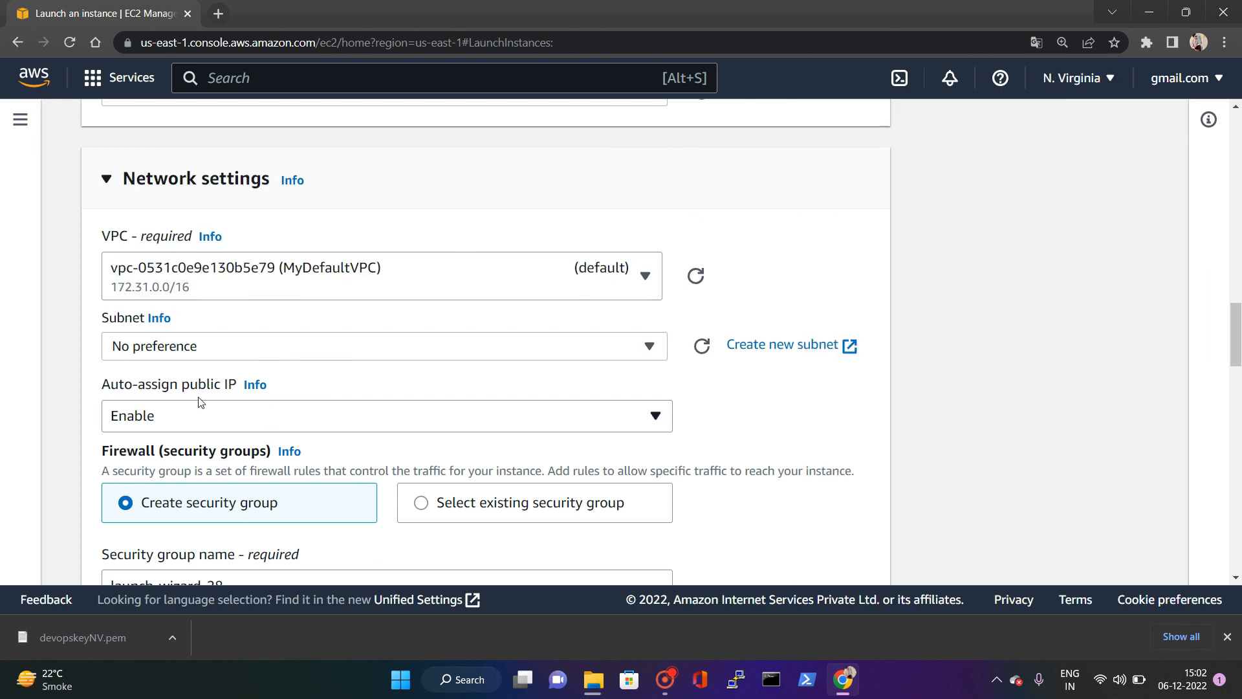
- Set the type of inbound security group rule 1 to All traffic
{"action": "scroll", "coordinate": [246, 417], "scroll_direction": "down", "scroll_amount": 4}
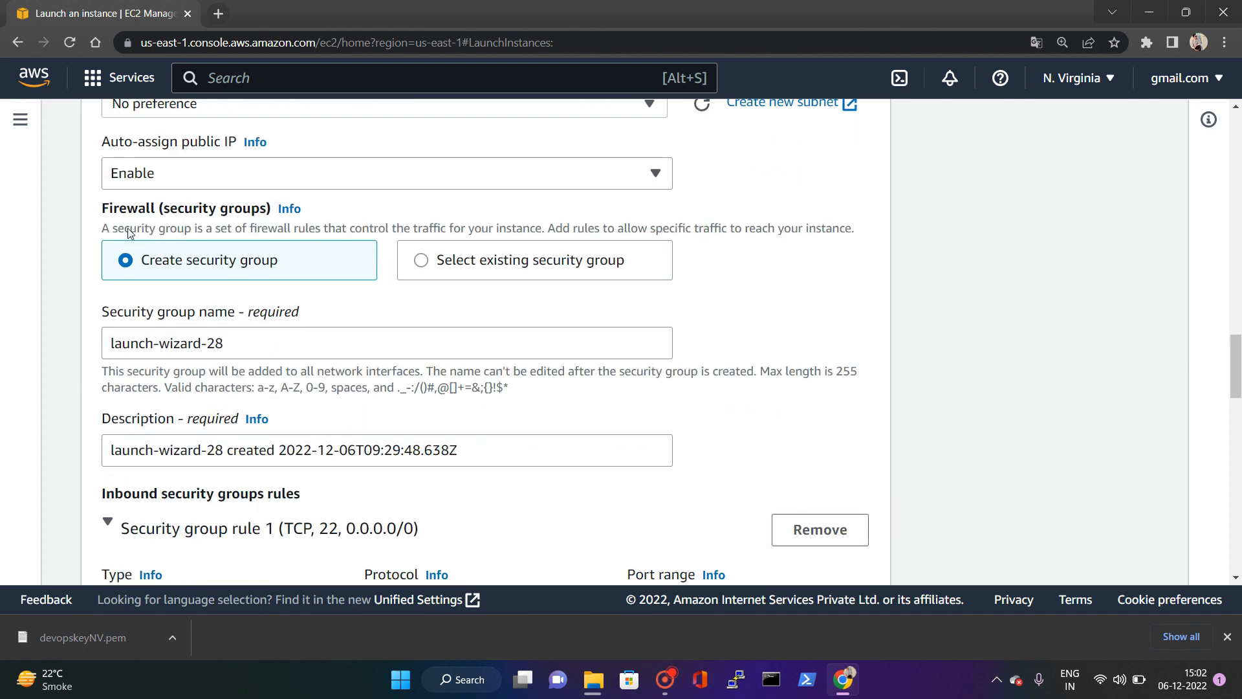
{"action": "scroll", "coordinate": [97, 420], "scroll_direction": "down", "scroll_amount": 2}
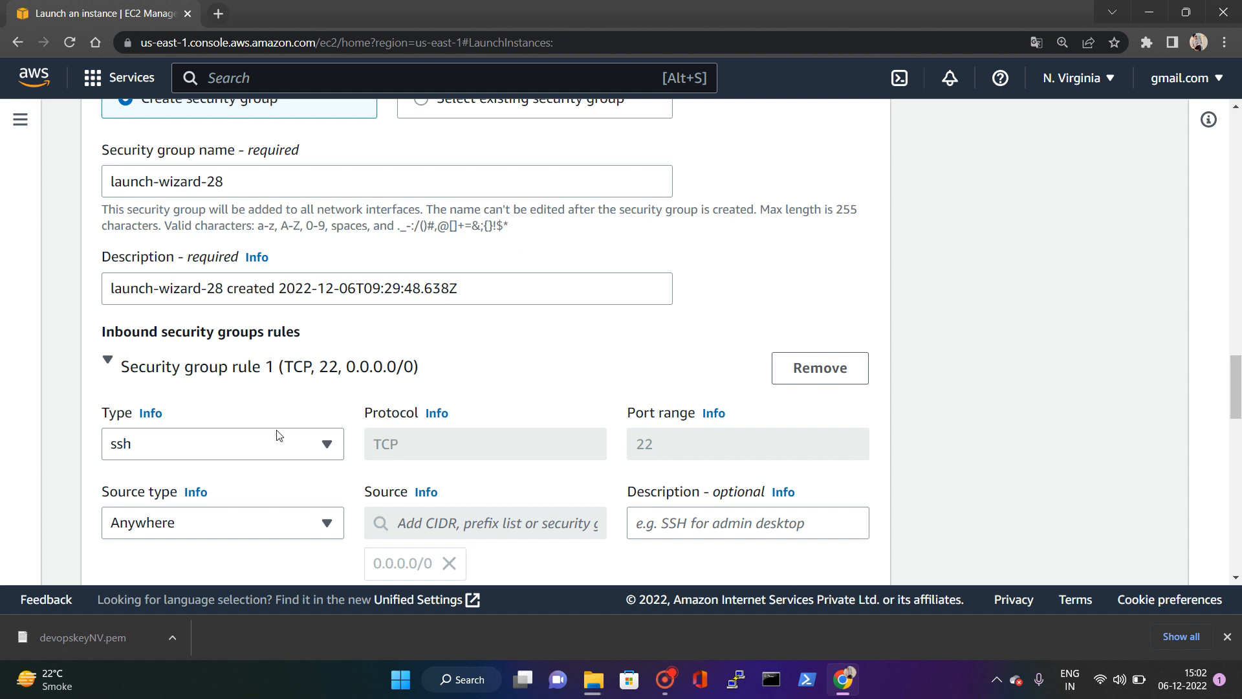
{"action": "scroll", "coordinate": [280, 435], "scroll_direction": "down", "scroll_amount": 1}
{"action": "left_click", "coordinate": [223, 371]}
{"action": "scroll", "coordinate": [194, 310], "scroll_direction": "down", "scroll_amount": 1}
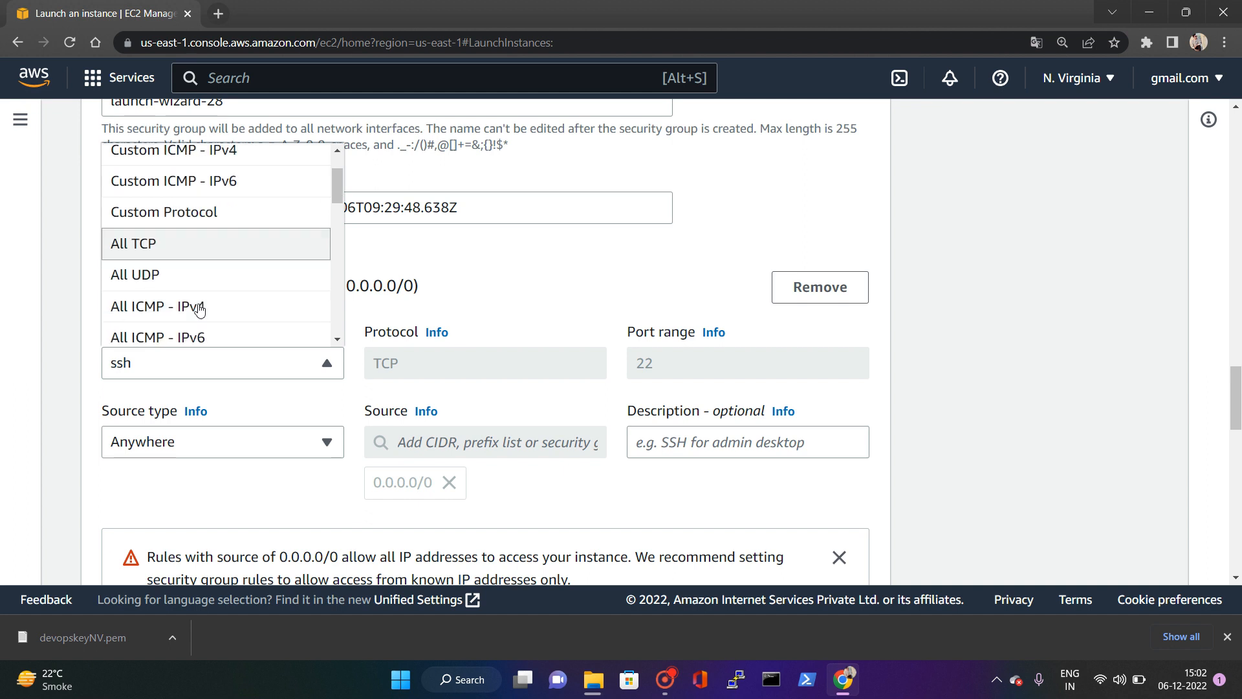
{"action": "scroll", "coordinate": [199, 309], "scroll_direction": "down", "scroll_amount": 1}
{"action": "left_click", "coordinate": [205, 280]}
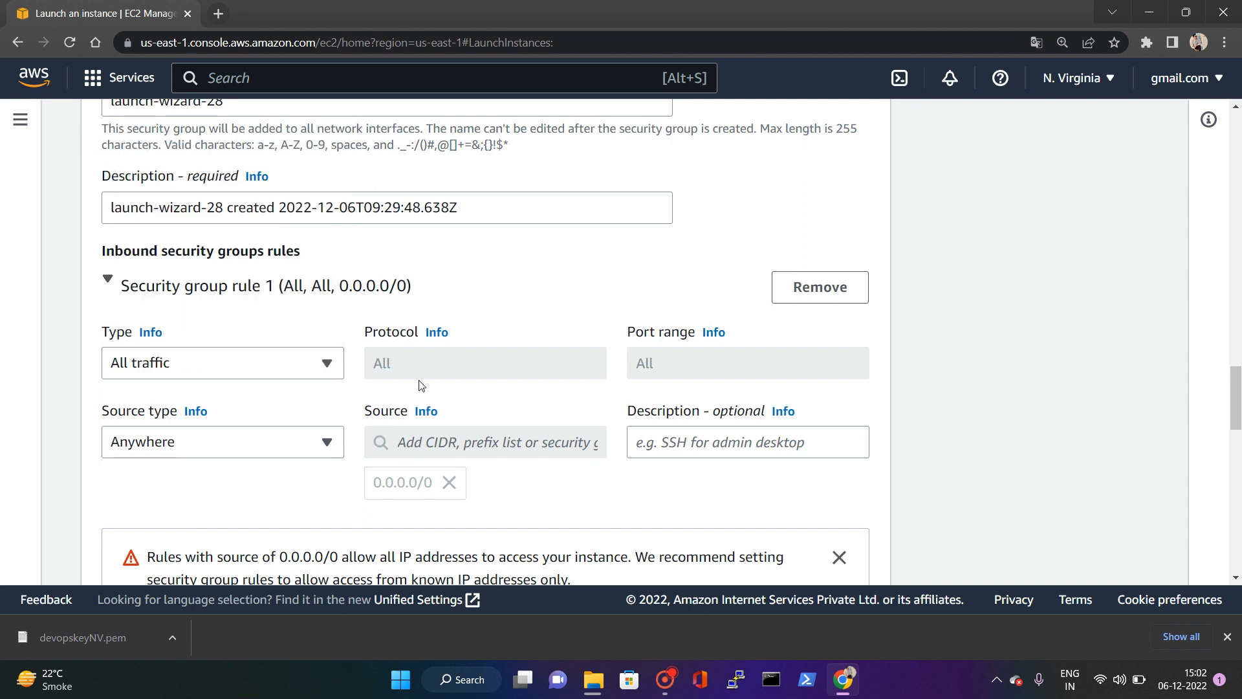
- Set the type of inbound security group rule 1 to ssh
{"action": "left_click", "coordinate": [280, 375]}
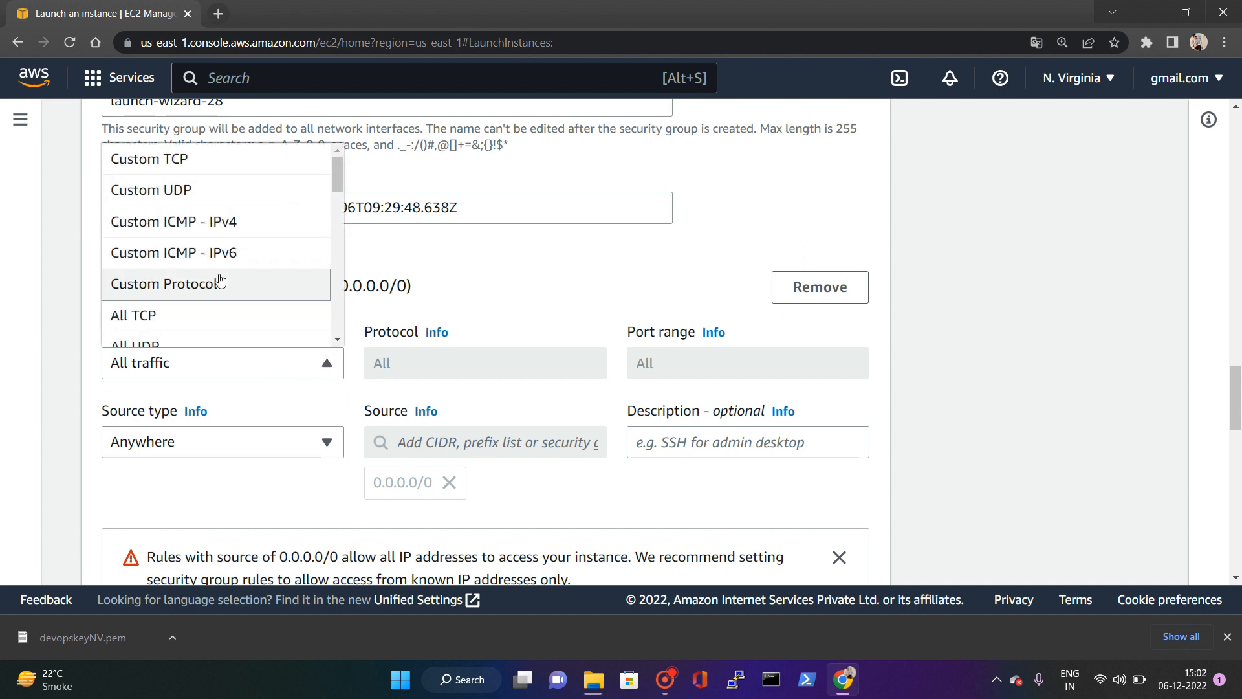
{"action": "scroll", "coordinate": [216, 278], "scroll_direction": "down", "scroll_amount": 1}
{"action": "scroll", "coordinate": [216, 278], "scroll_direction": "up", "scroll_amount": 5}
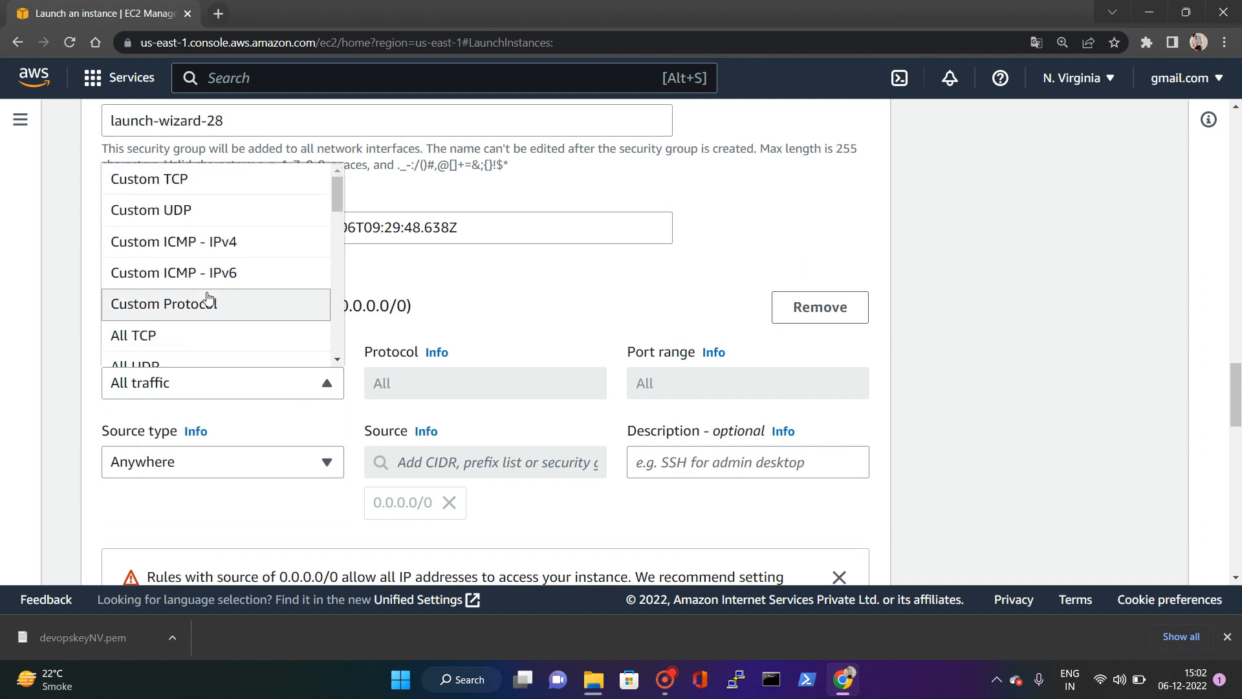
{"action": "scroll", "coordinate": [211, 403], "scroll_direction": "down", "scroll_amount": 2}
{"action": "scroll", "coordinate": [211, 403], "scroll_direction": "down", "scroll_amount": 3}
{"action": "scroll", "coordinate": [194, 435], "scroll_direction": "up", "scroll_amount": 2}
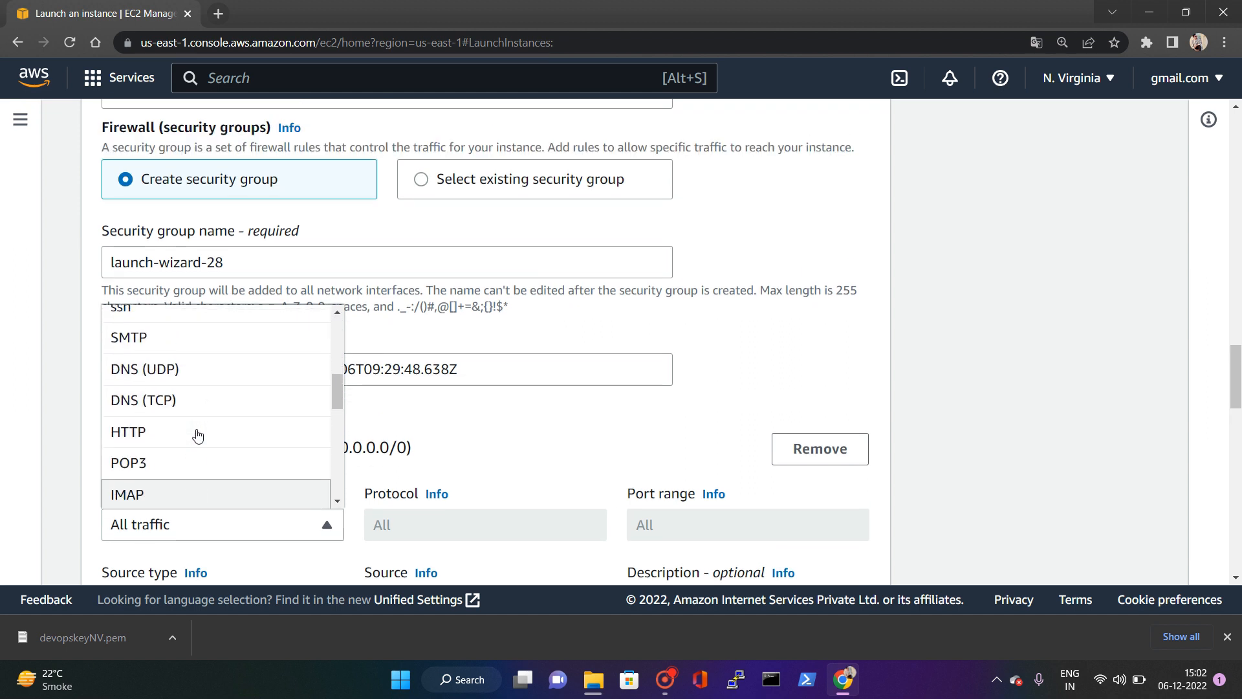
{"action": "left_click", "coordinate": [171, 322]}
- Launch the instance with the default storage and a count of 1
{"action": "scroll", "coordinate": [679, 435], "scroll_direction": "down", "scroll_amount": 3}
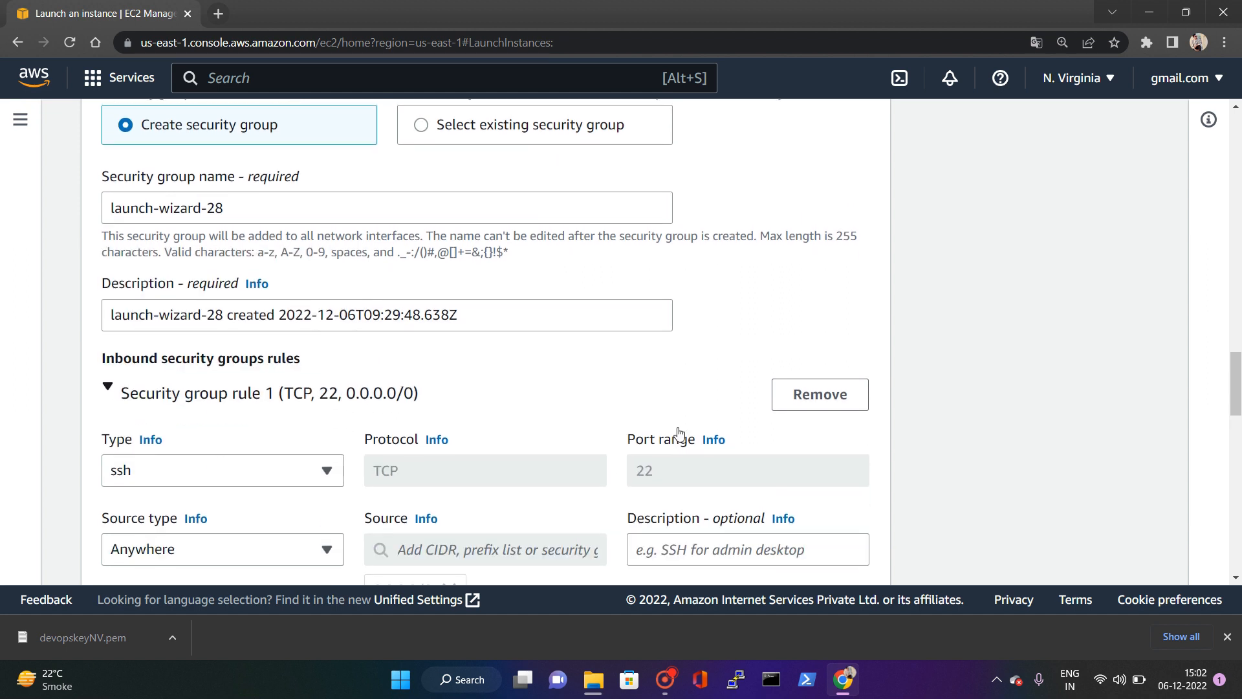
{"action": "scroll", "coordinate": [588, 377], "scroll_direction": "down", "scroll_amount": 15}
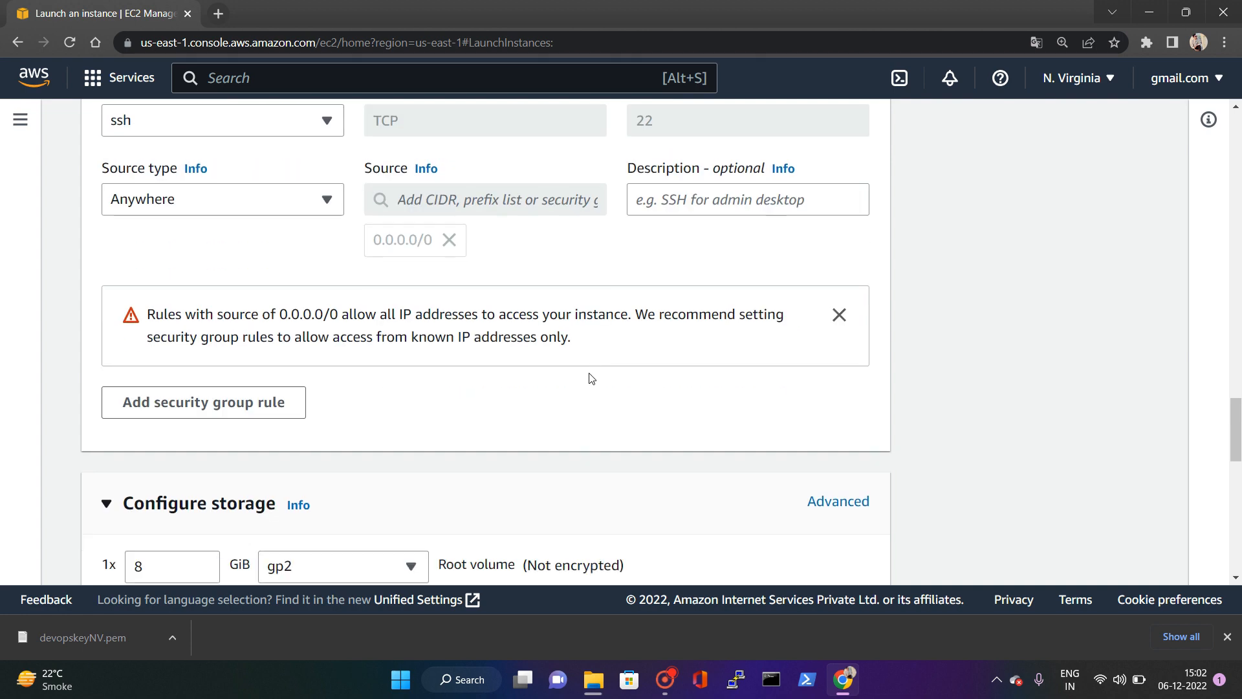
{"action": "scroll", "coordinate": [453, 403], "scroll_direction": "down", "scroll_amount": 3}
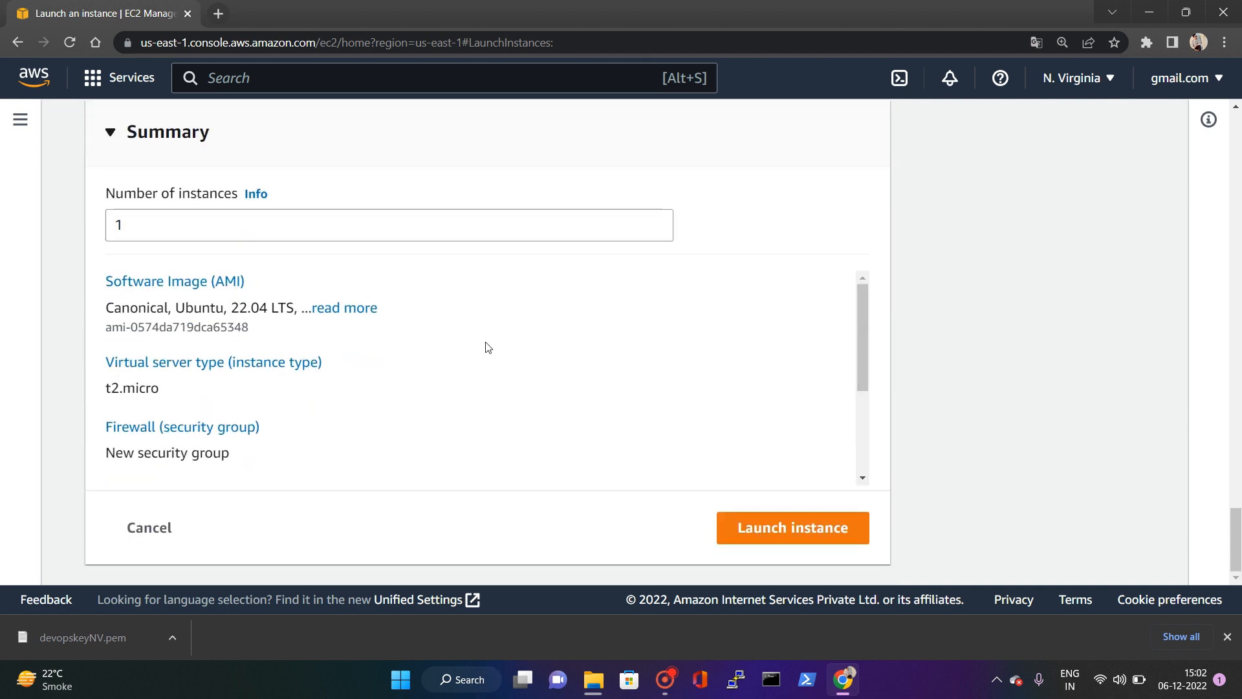
{"action": "left_click", "coordinate": [798, 530]}
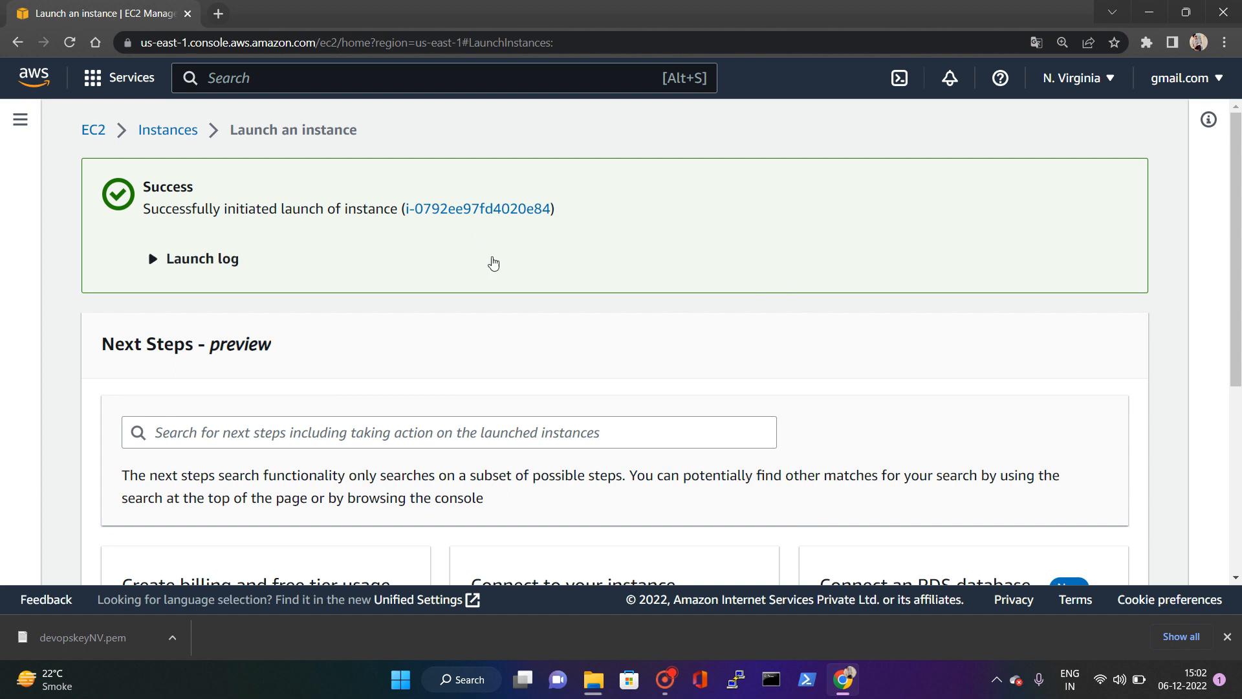
- Open the newly launched instance in the instances list and check the state of mycloudtechserver
{"action": "left_click", "coordinate": [464, 209]}
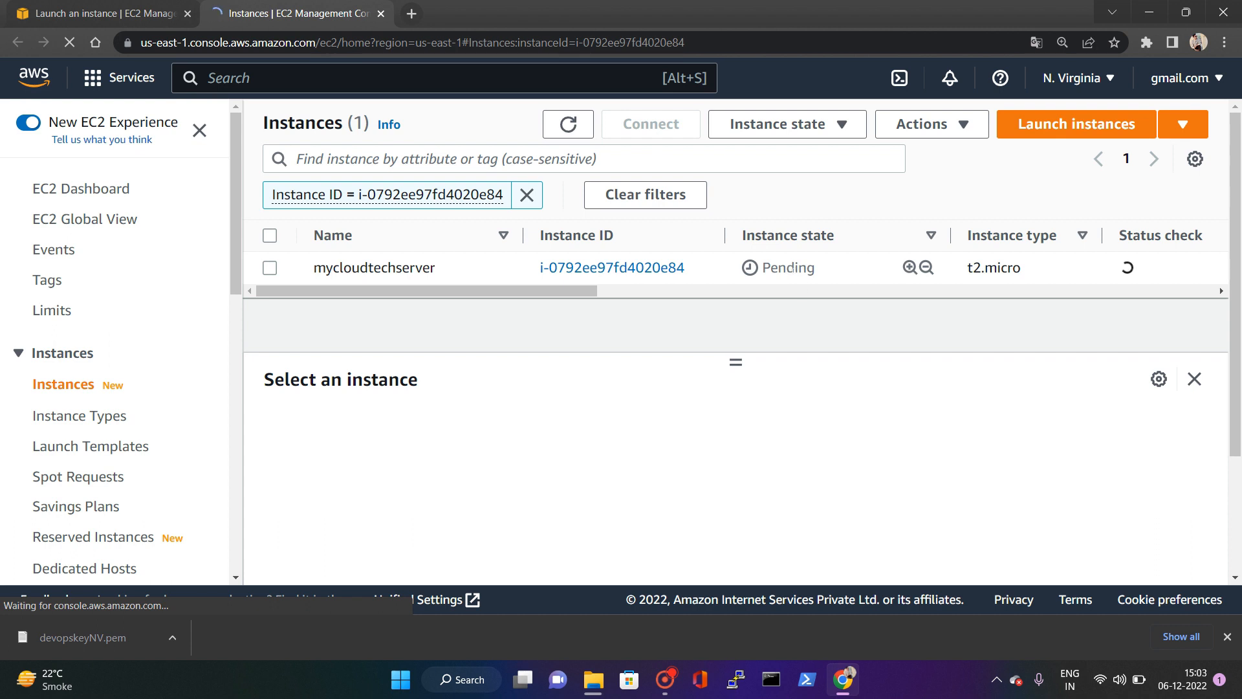
{"action": "left_click", "coordinate": [791, 268]}
{"action": "double_click", "coordinate": [790, 268]}
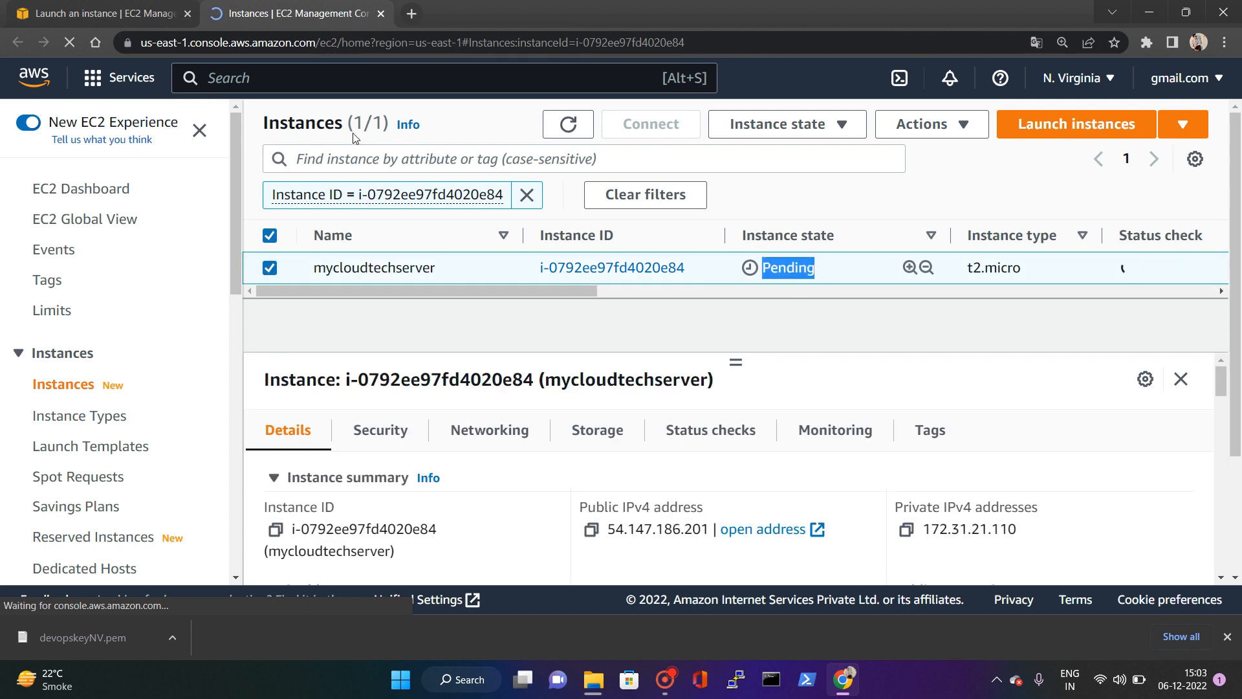
{"action": "left_click", "coordinate": [283, 269]}
- Open Google in a new browser tab and search for tabby.sh
{"action": "key", "text": "ctrl+t"}
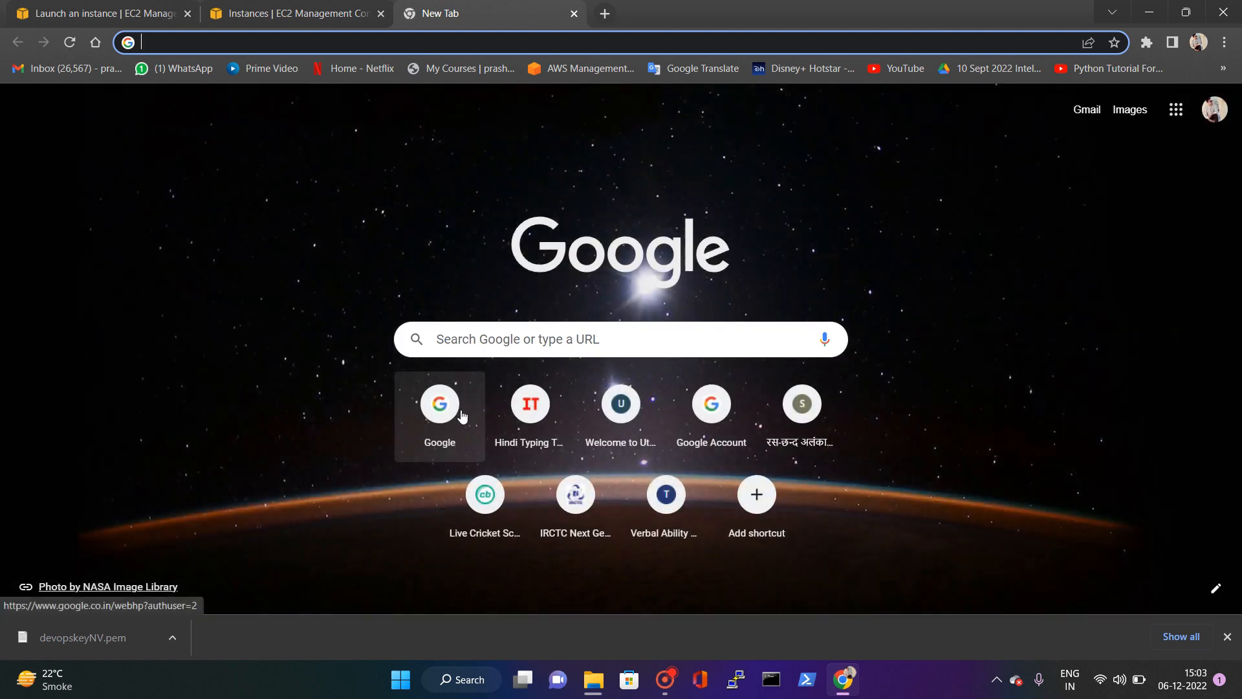
{"action": "left_click", "coordinate": [434, 404]}
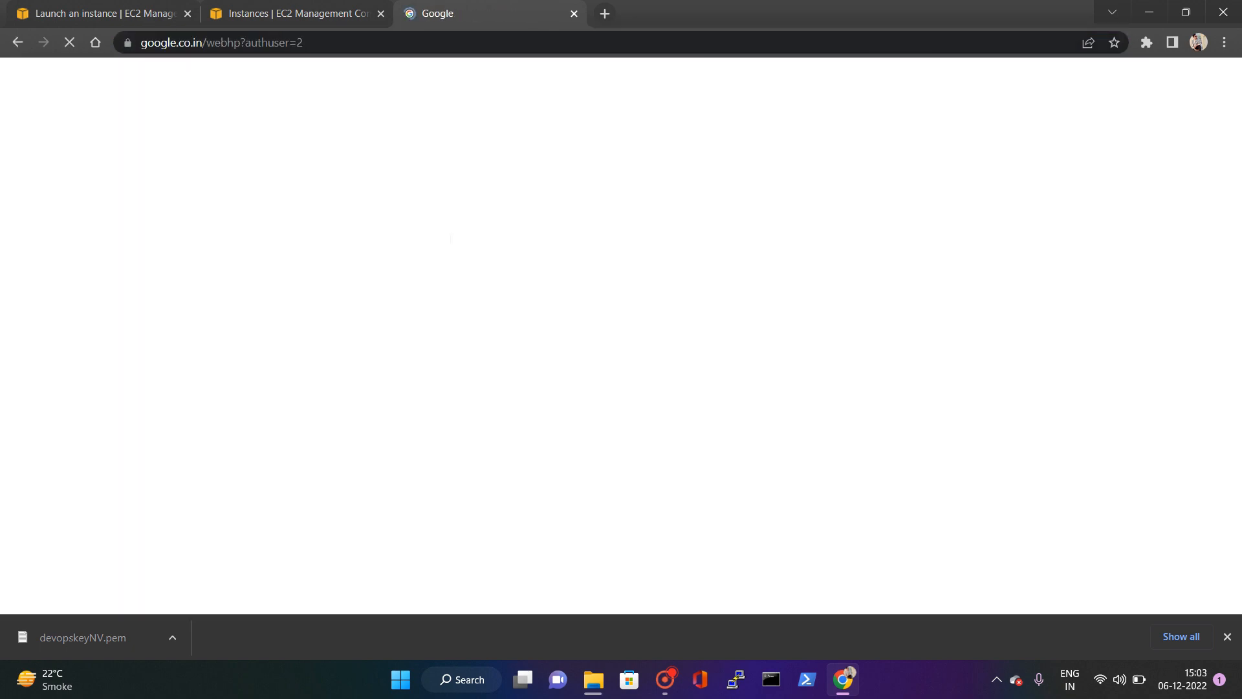
{"action": "type", "text": "tabb"}
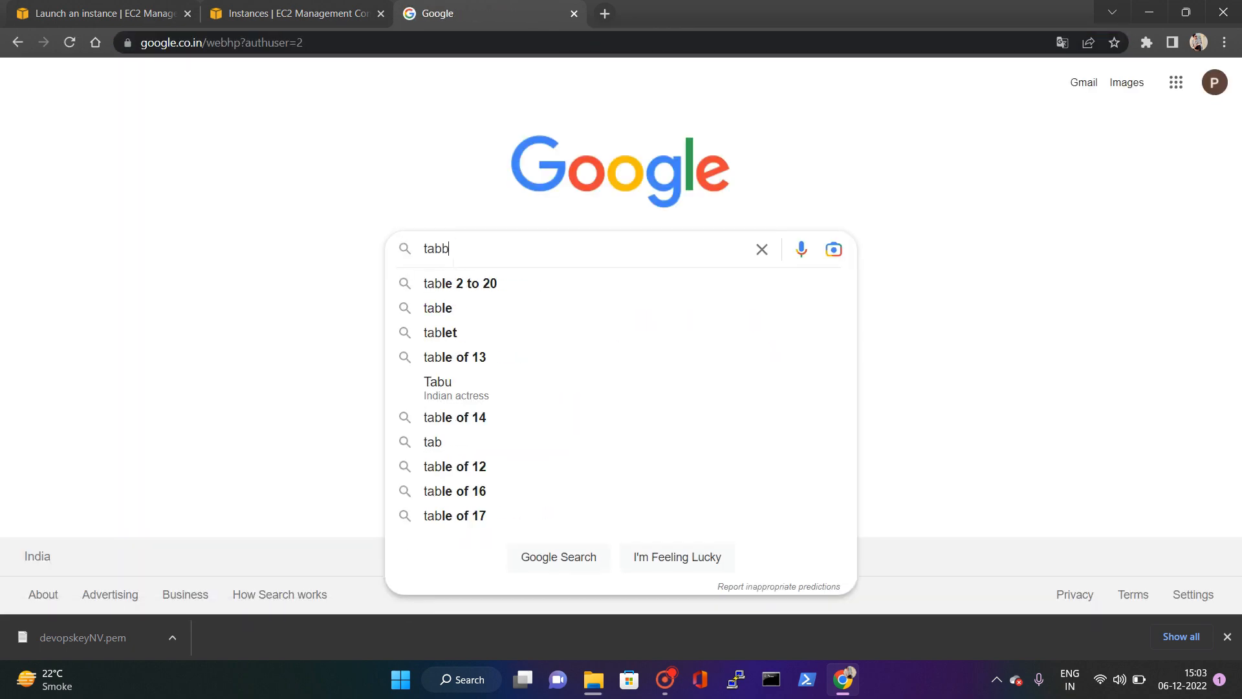
{"action": "type", "text": "y.sh"}
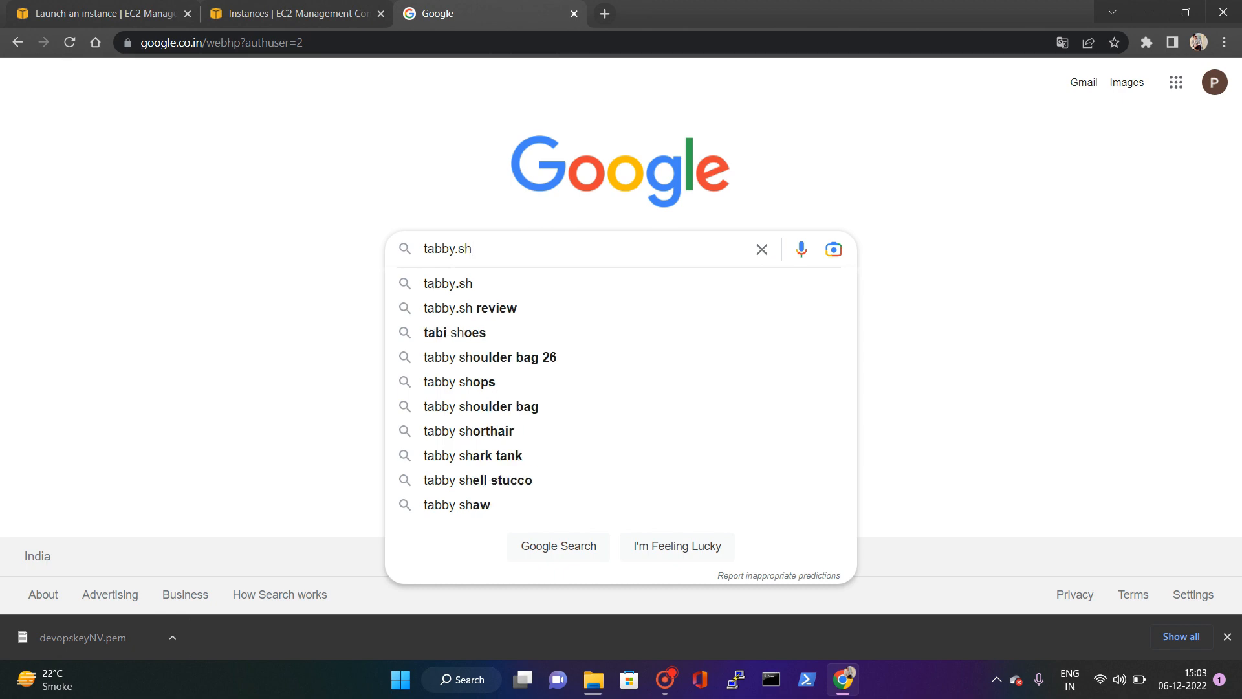
{"action": "key", "text": "Return"}
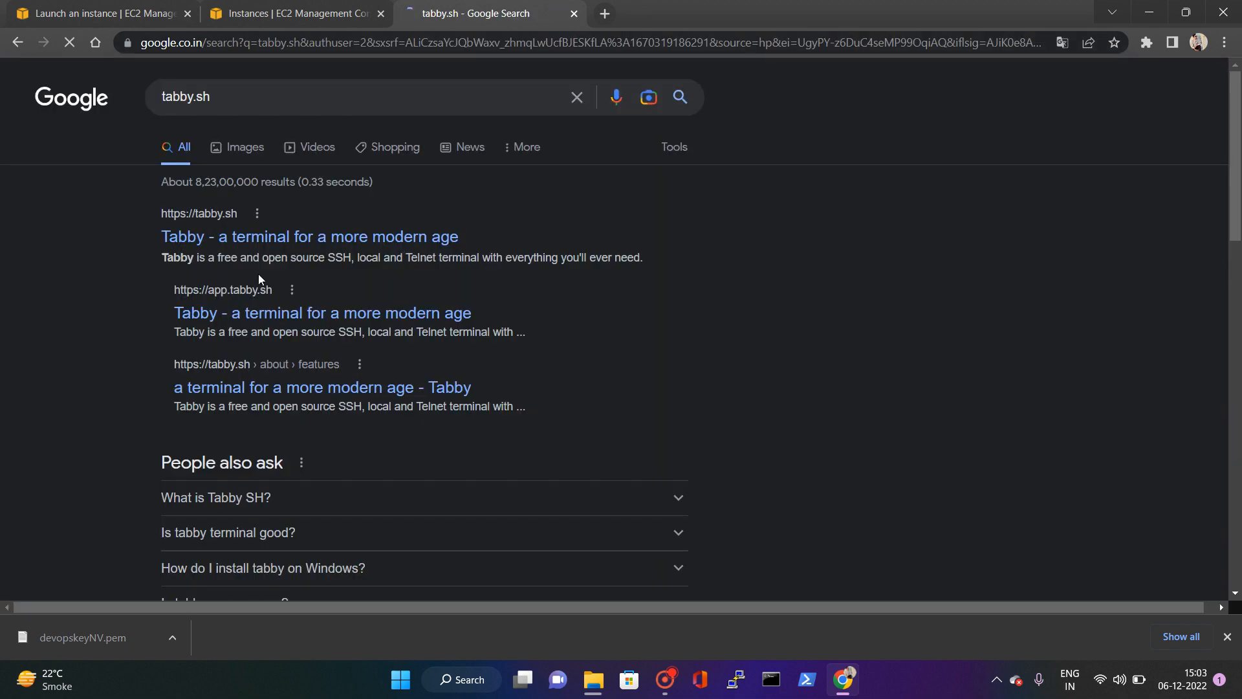
- Open the main tabby.sh search result in a separate browser tab
{"action": "scroll", "coordinate": [355, 259], "scroll_direction": "down", "scroll_amount": 5}
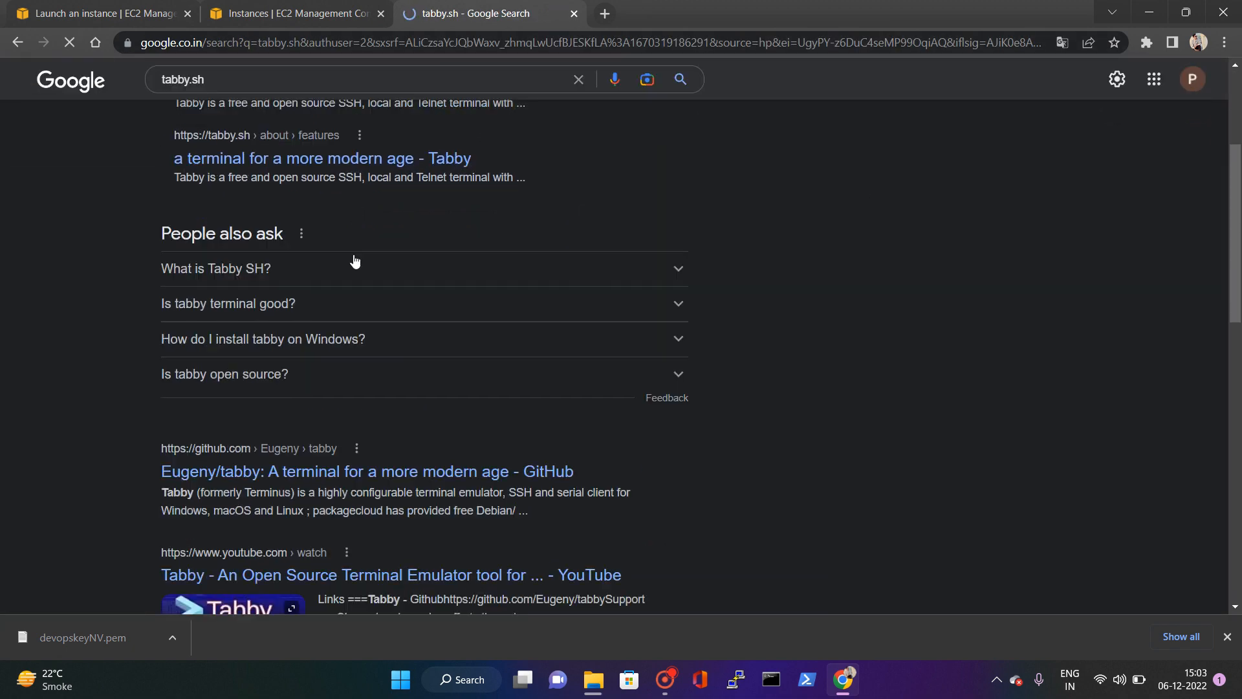
{"action": "scroll", "coordinate": [275, 385], "scroll_direction": "up", "scroll_amount": 5}
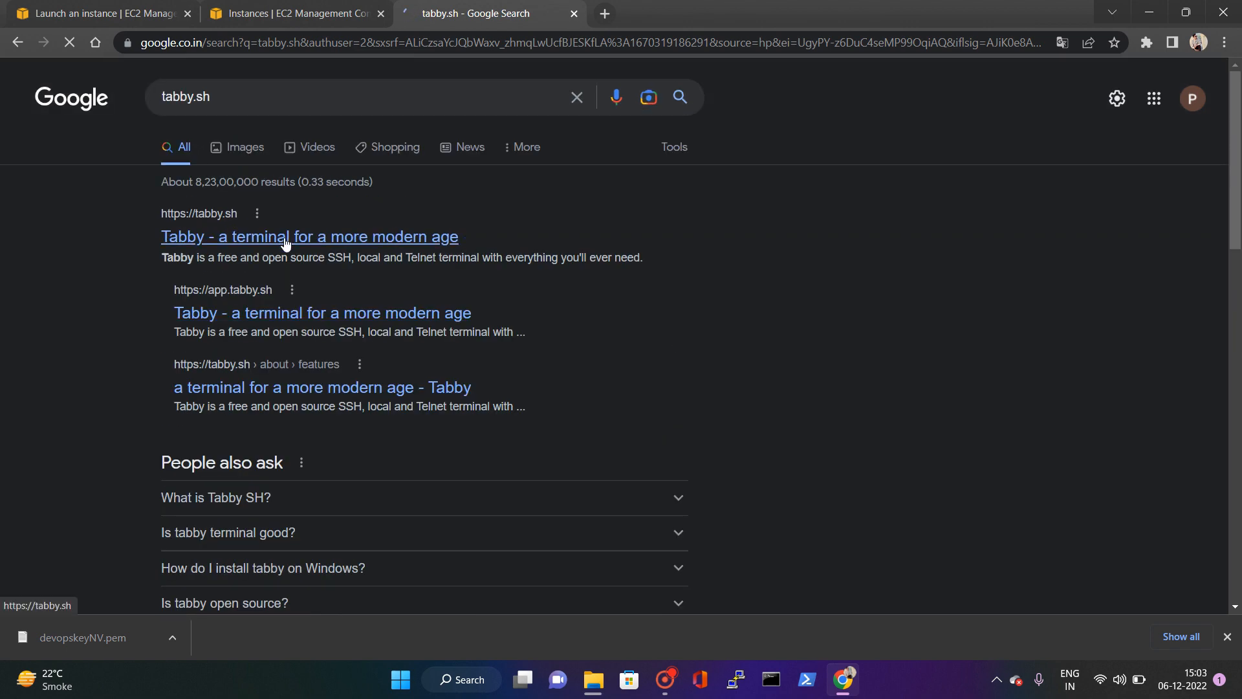
{"action": "right_click", "coordinate": [354, 240]}
{"action": "left_click", "coordinate": [385, 255]}
{"action": "scroll", "coordinate": [309, 407], "scroll_direction": "down", "scroll_amount": 4}
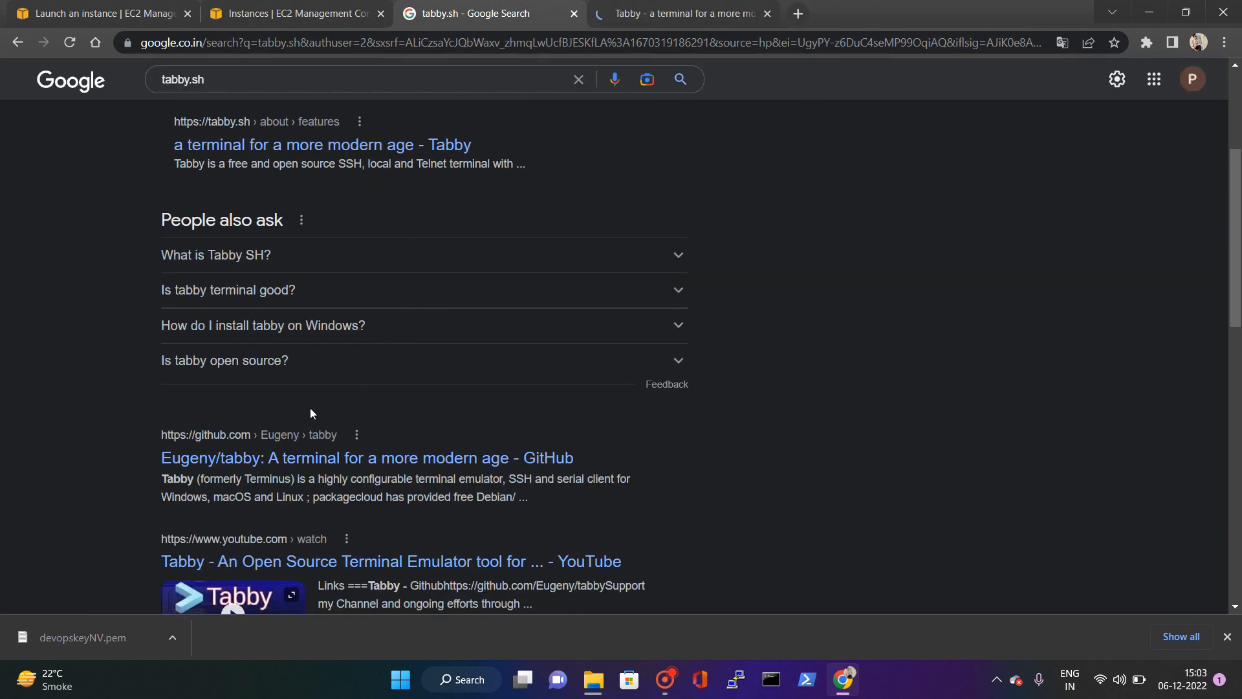
{"action": "scroll", "coordinate": [324, 420], "scroll_direction": "up", "scroll_amount": 4}
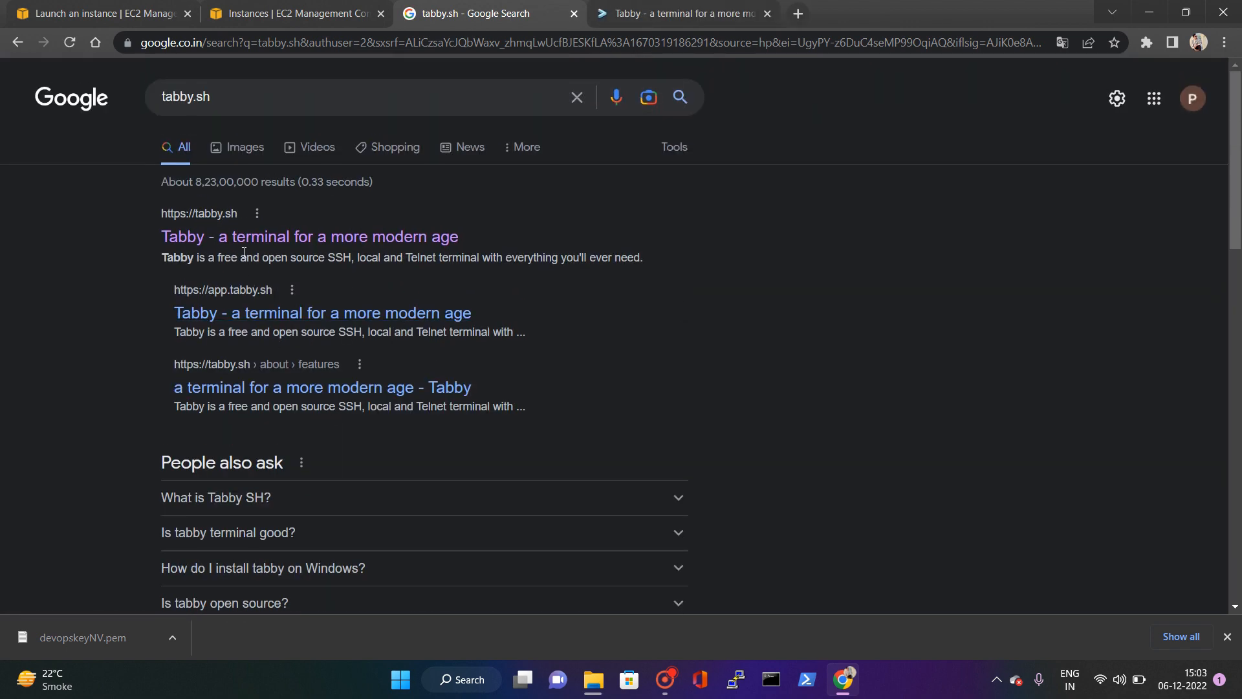
- Look over the Tabby home page and open the download page for its latest release
{"action": "left_click", "coordinate": [679, 13]}
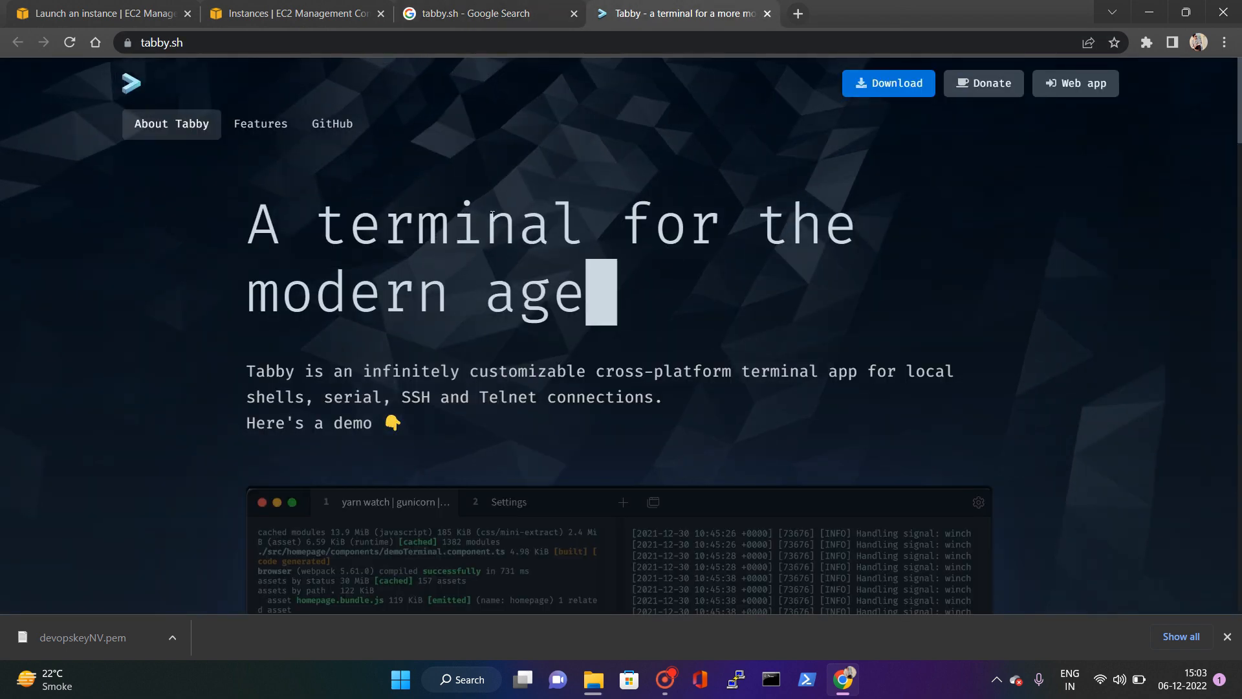
{"action": "scroll", "coordinate": [785, 367], "scroll_direction": "down", "scroll_amount": 6}
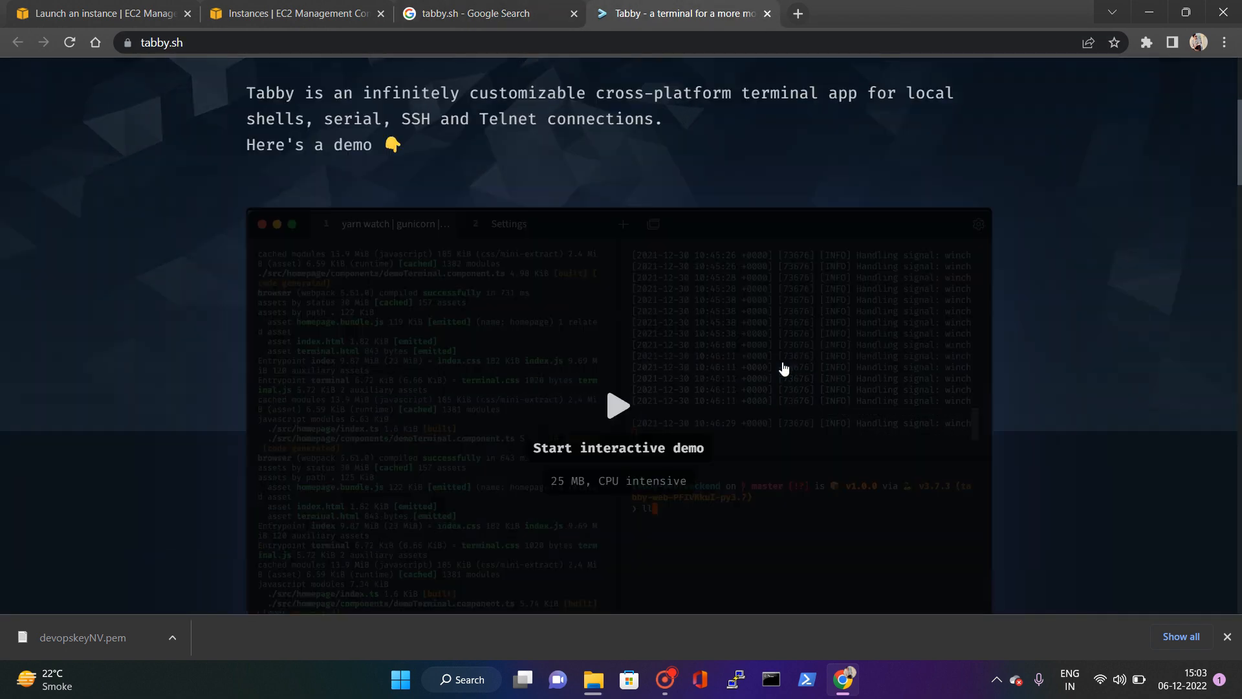
{"action": "scroll", "coordinate": [809, 479], "scroll_direction": "down", "scroll_amount": 6}
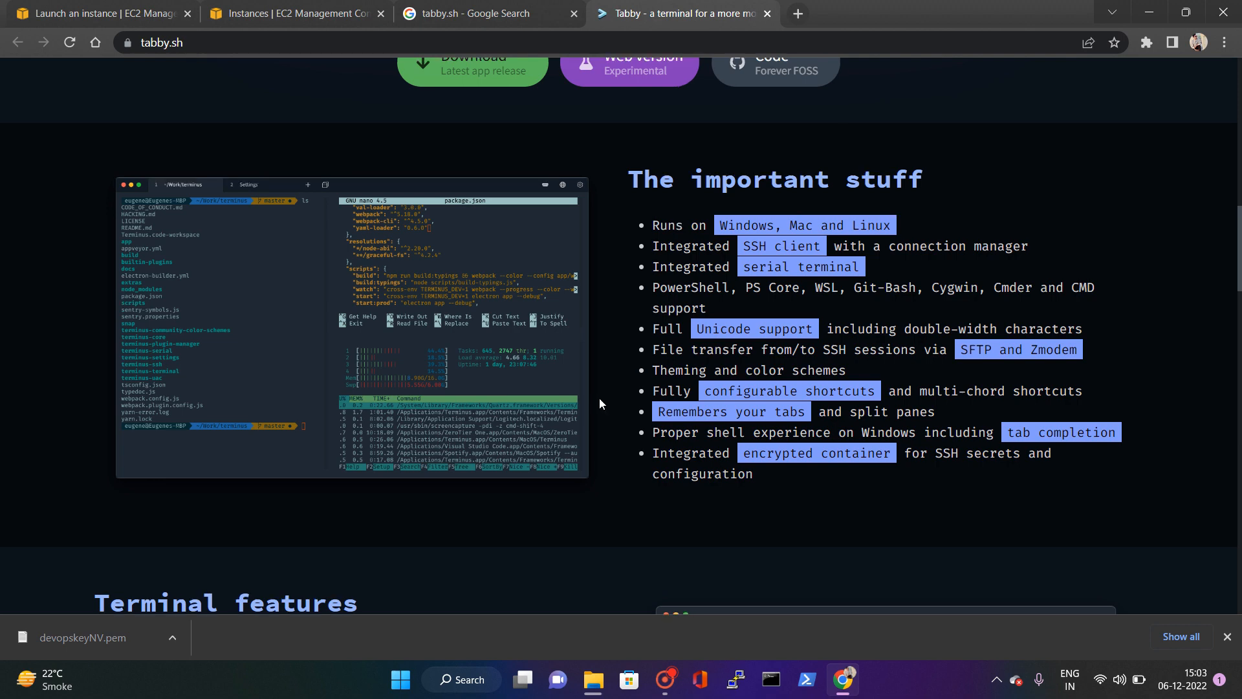
{"action": "scroll", "coordinate": [1036, 440], "scroll_direction": "up", "scroll_amount": 2}
{"action": "scroll", "coordinate": [1003, 401], "scroll_direction": "up", "scroll_amount": 9}
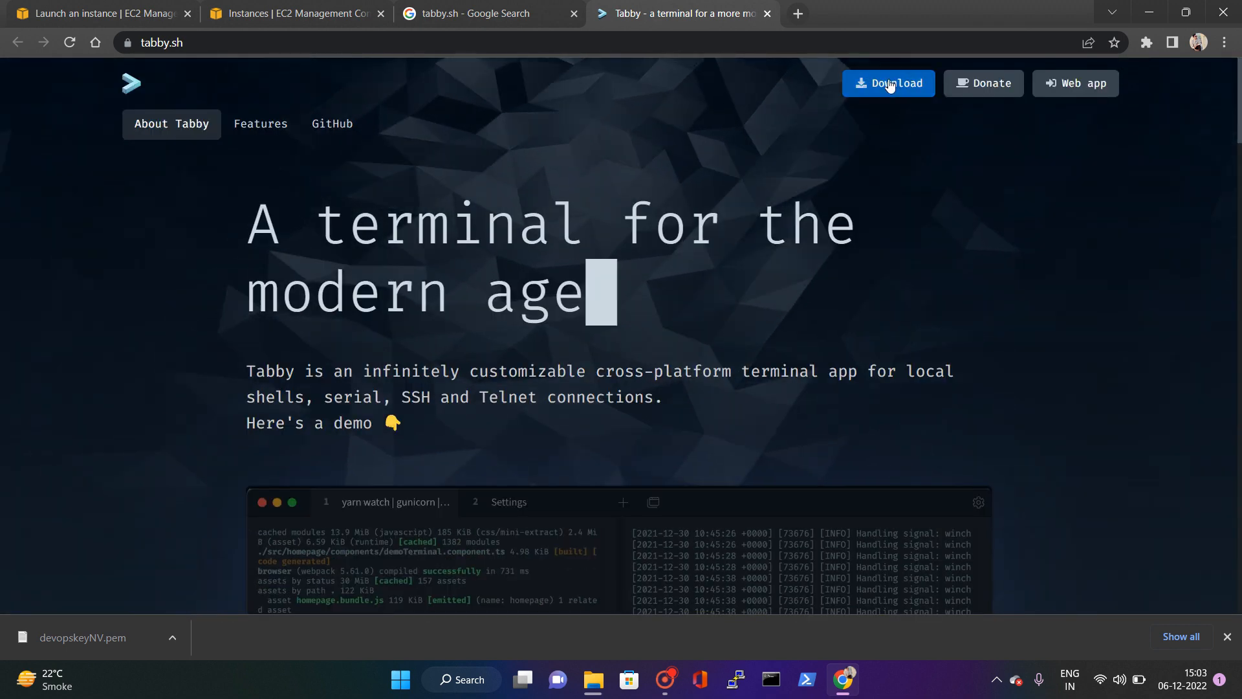
{"action": "left_click", "coordinate": [890, 88]}
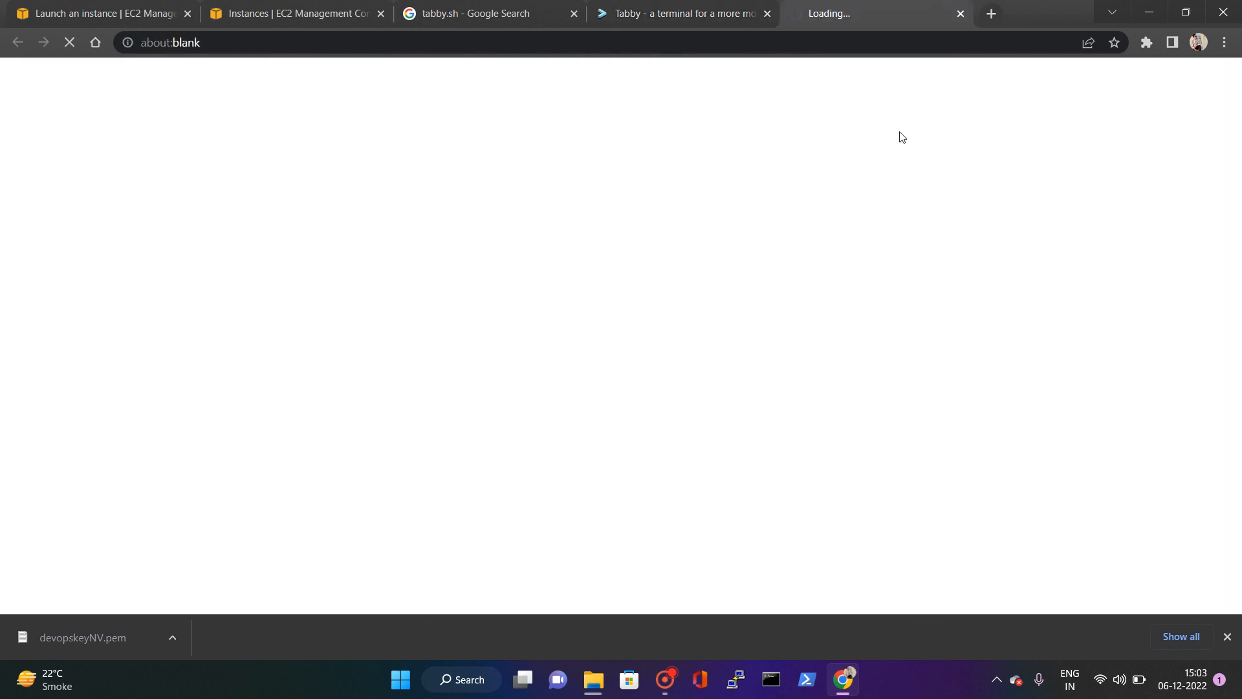
- Download tabby-1.0.187-setup-x64.exe from the release assets and save it in the Downloads folder
{"action": "scroll", "coordinate": [363, 290], "scroll_direction": "down", "scroll_amount": 2}
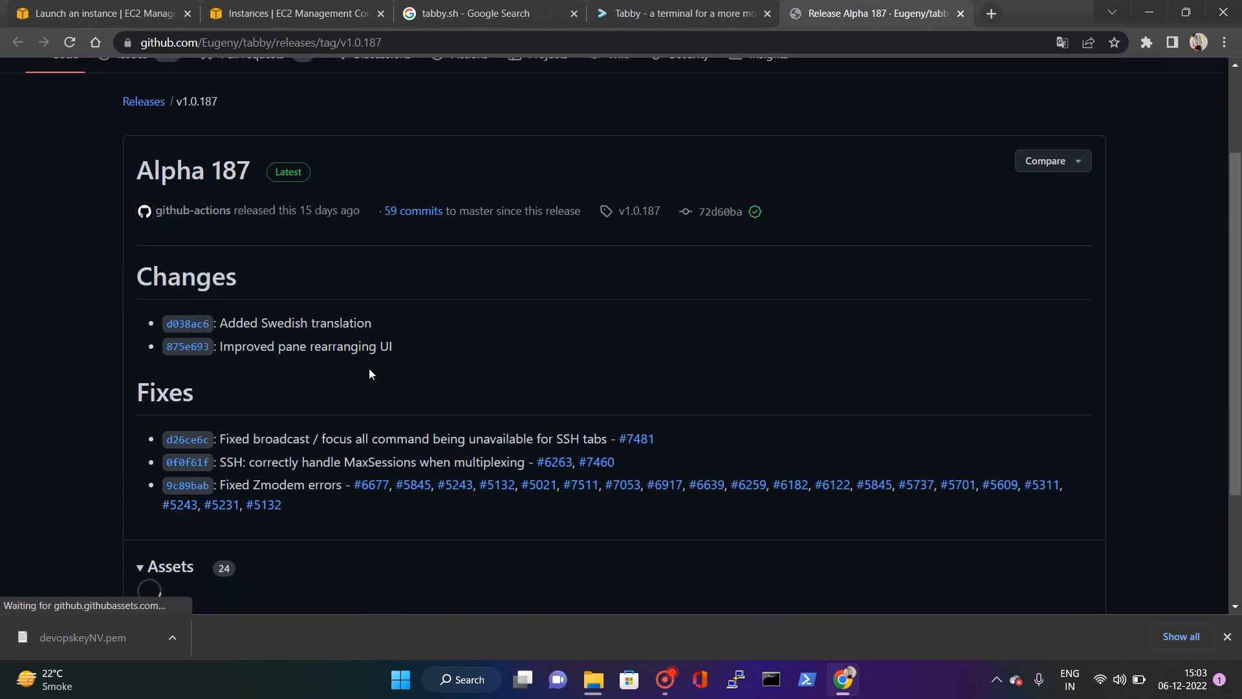
{"action": "scroll", "coordinate": [370, 374], "scroll_direction": "down", "scroll_amount": 10}
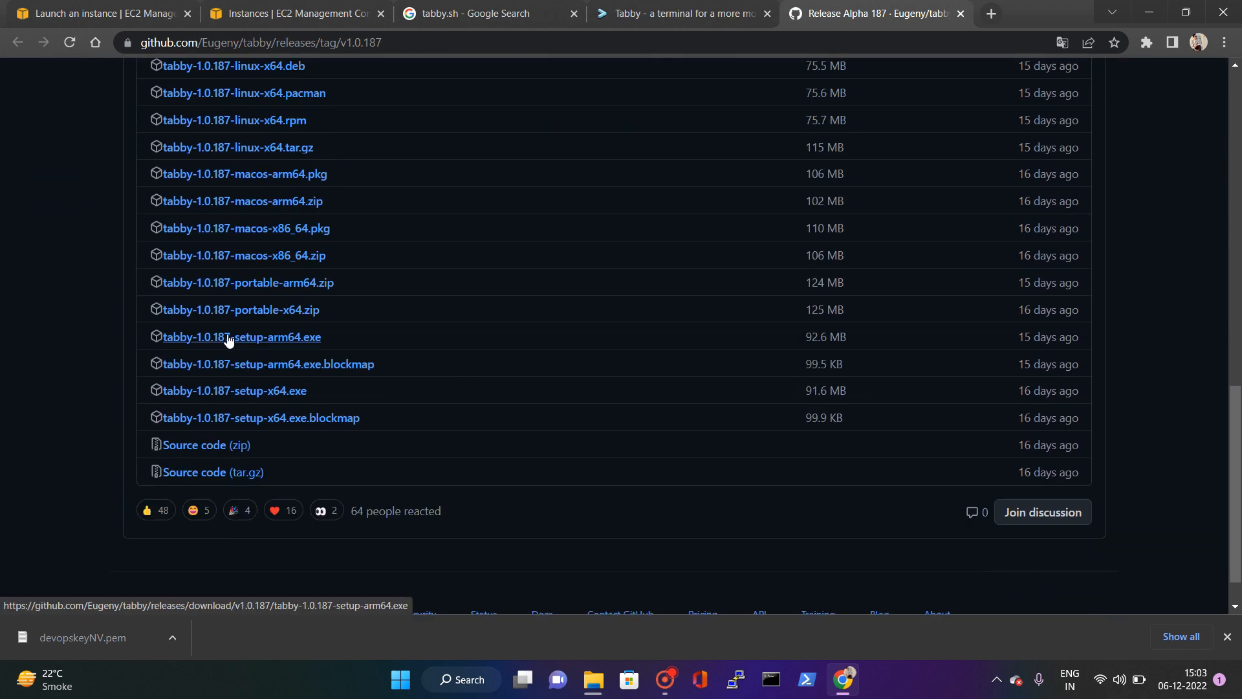
{"action": "scroll", "coordinate": [292, 271], "scroll_direction": "up", "scroll_amount": 2}
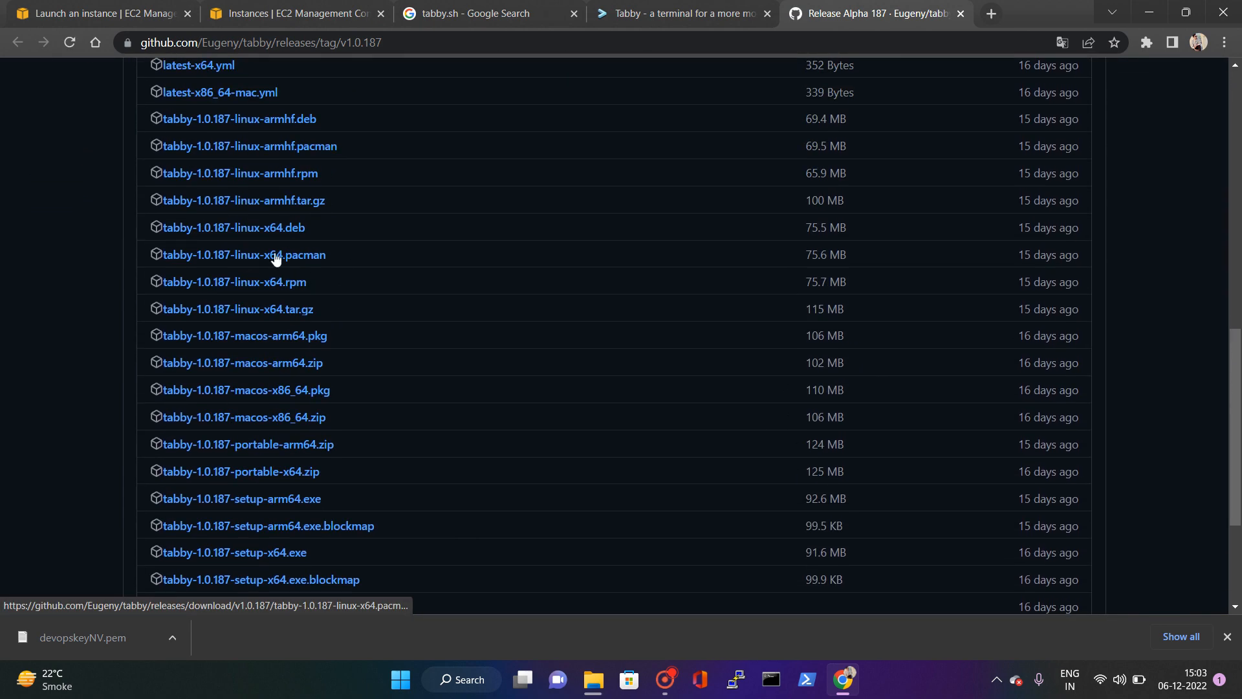
{"action": "scroll", "coordinate": [275, 258], "scroll_direction": "up", "scroll_amount": 3}
{"action": "scroll", "coordinate": [270, 214], "scroll_direction": "down", "scroll_amount": 5}
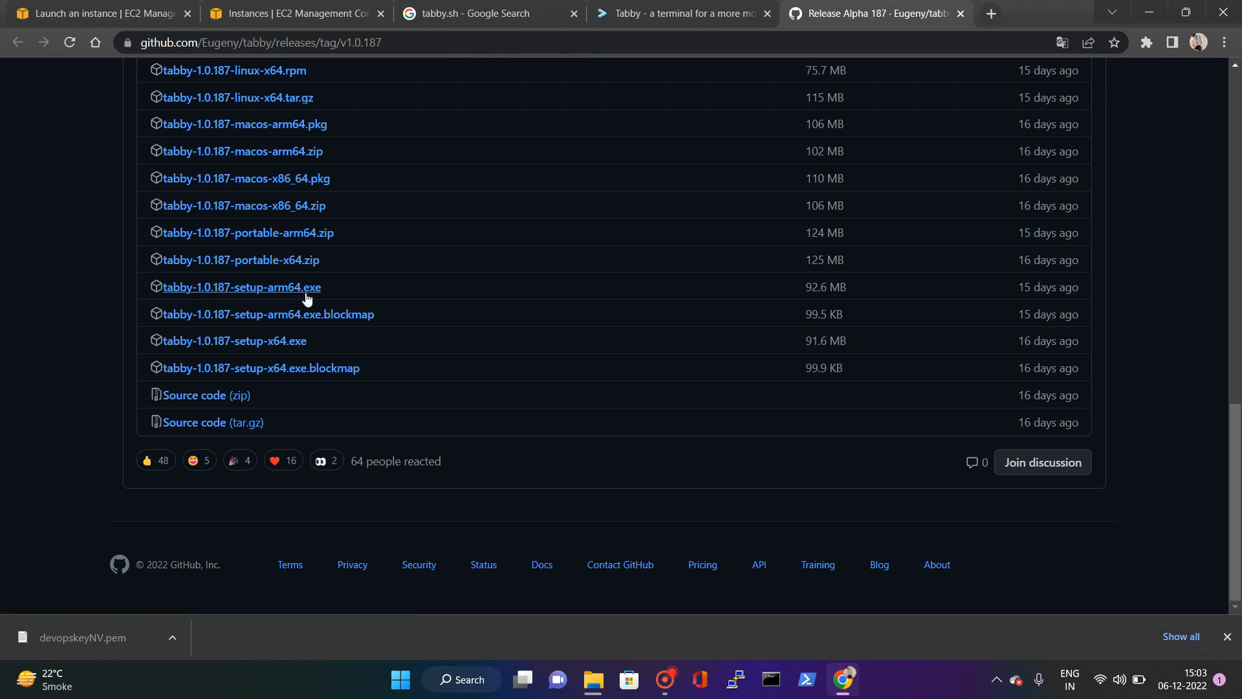
{"action": "left_click", "coordinate": [253, 346]}
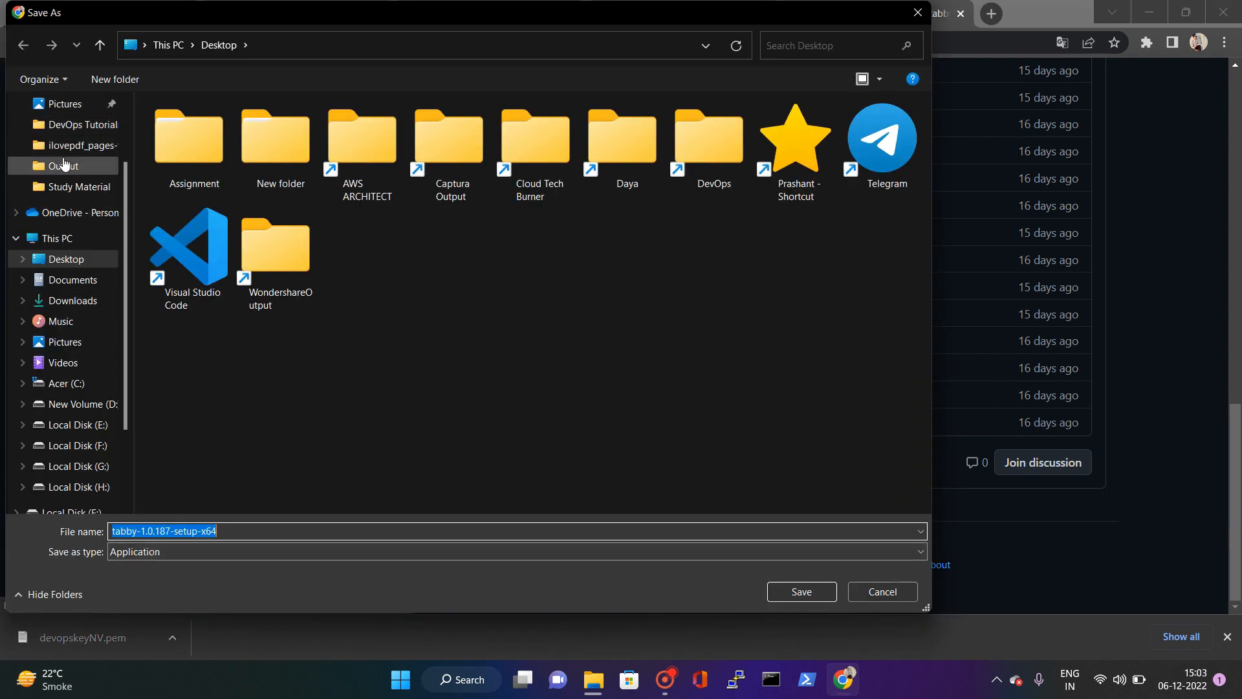
{"action": "left_click", "coordinate": [71, 299]}
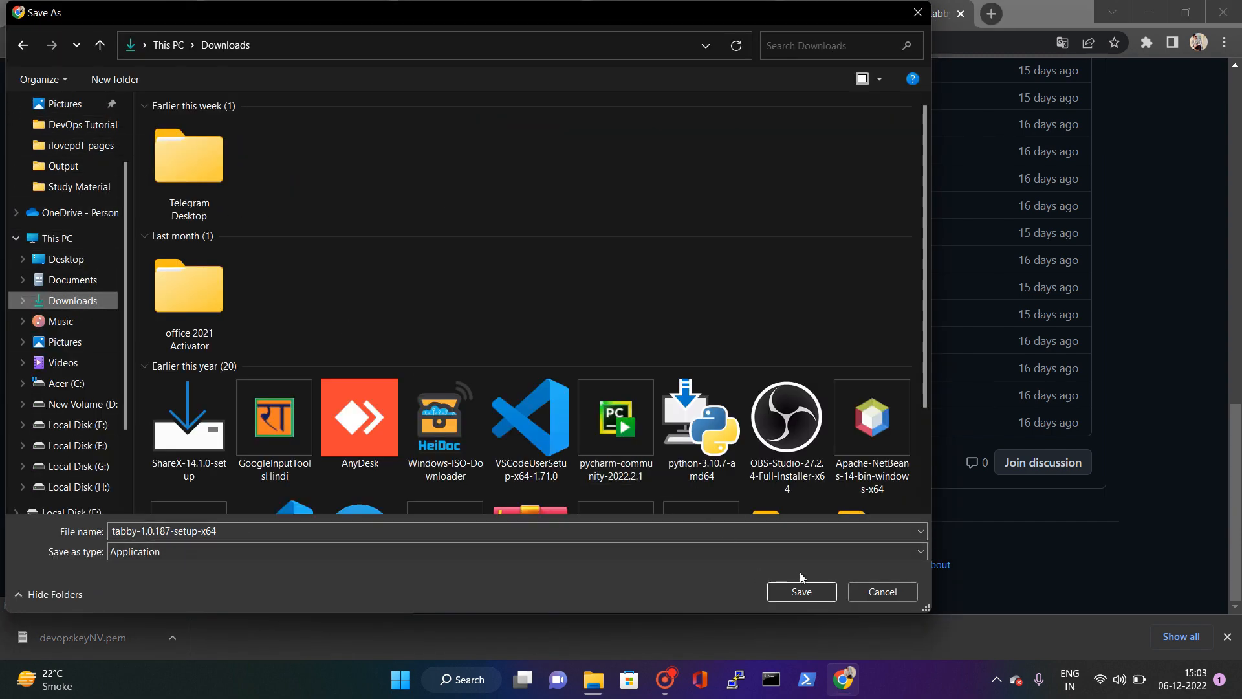
{"action": "left_click", "coordinate": [812, 593]}
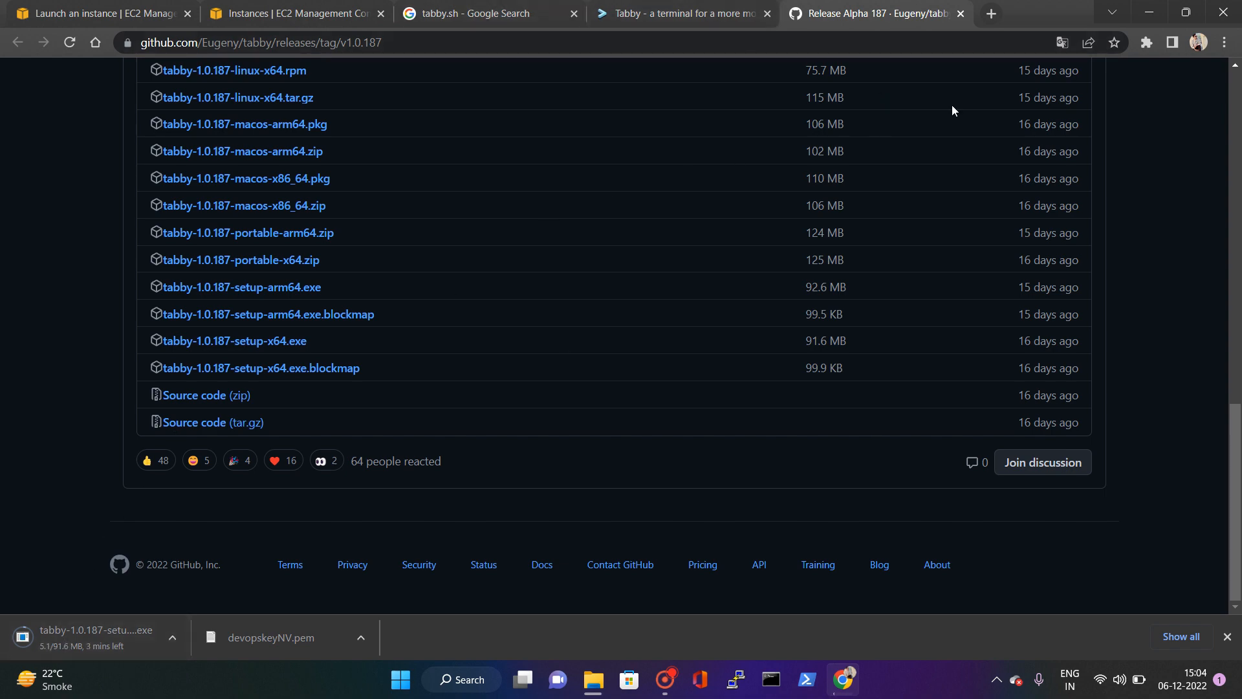
- Replace the tabby.sh query in the existing Google results tab with a search for download putty
{"action": "scroll", "coordinate": [938, 77], "scroll_direction": "up", "scroll_amount": 8}
{"action": "scroll", "coordinate": [943, 82], "scroll_direction": "up", "scroll_amount": 6}
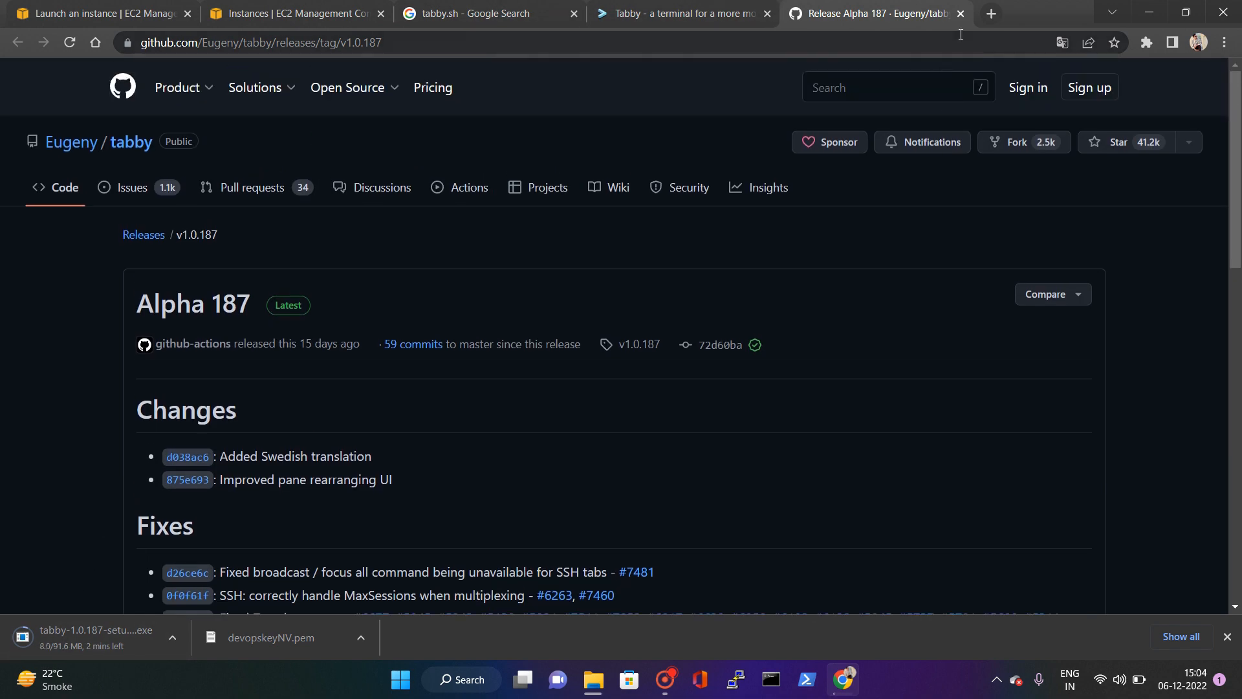
{"action": "left_click", "coordinate": [991, 13]}
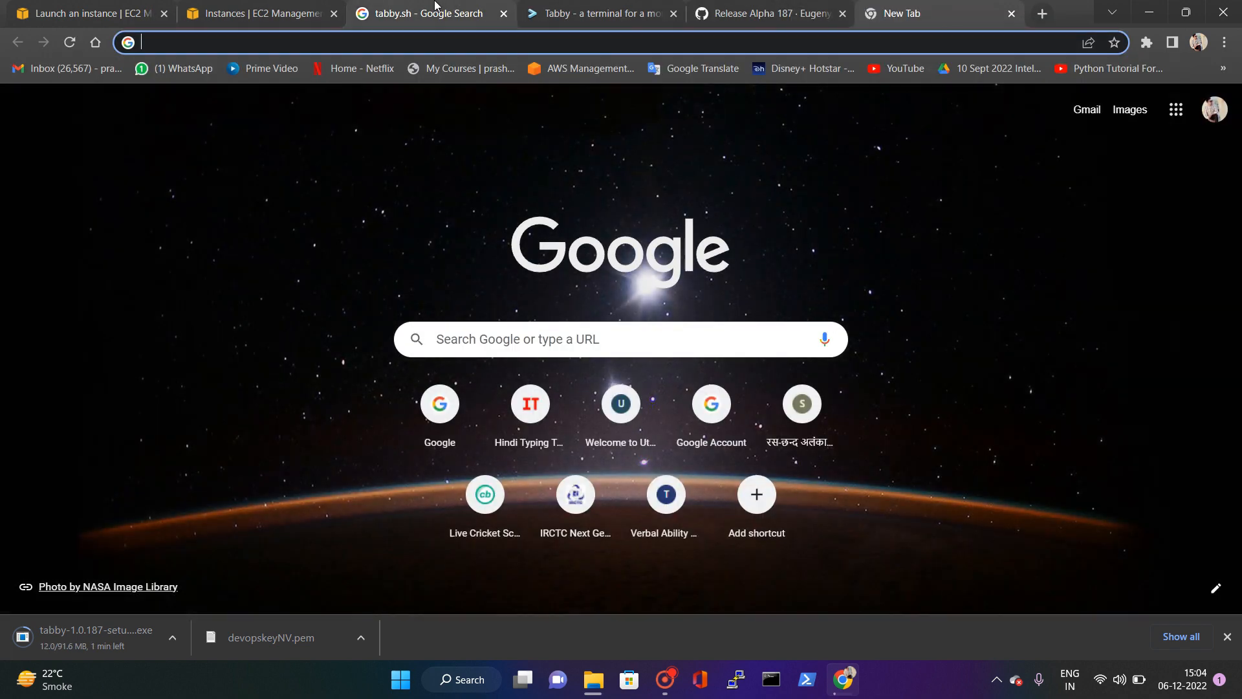
{"action": "left_click", "coordinate": [435, 8]}
{"action": "left_click", "coordinate": [574, 96]}
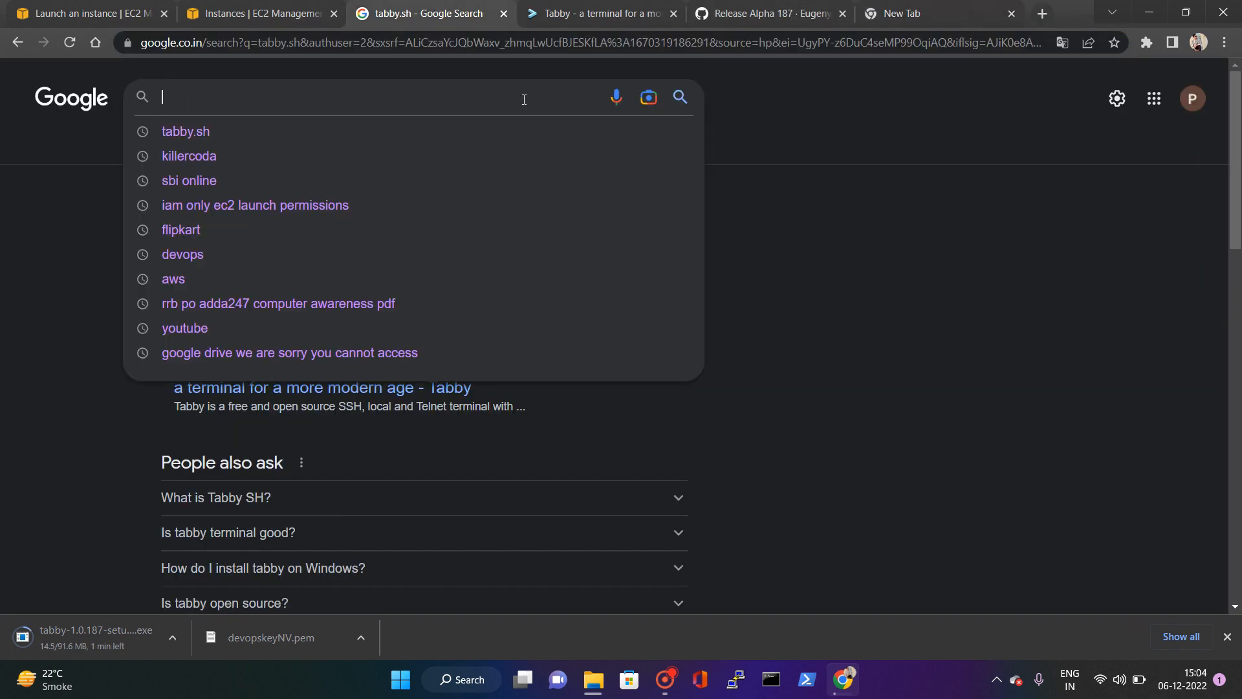
{"action": "type", "text": "download pu"}
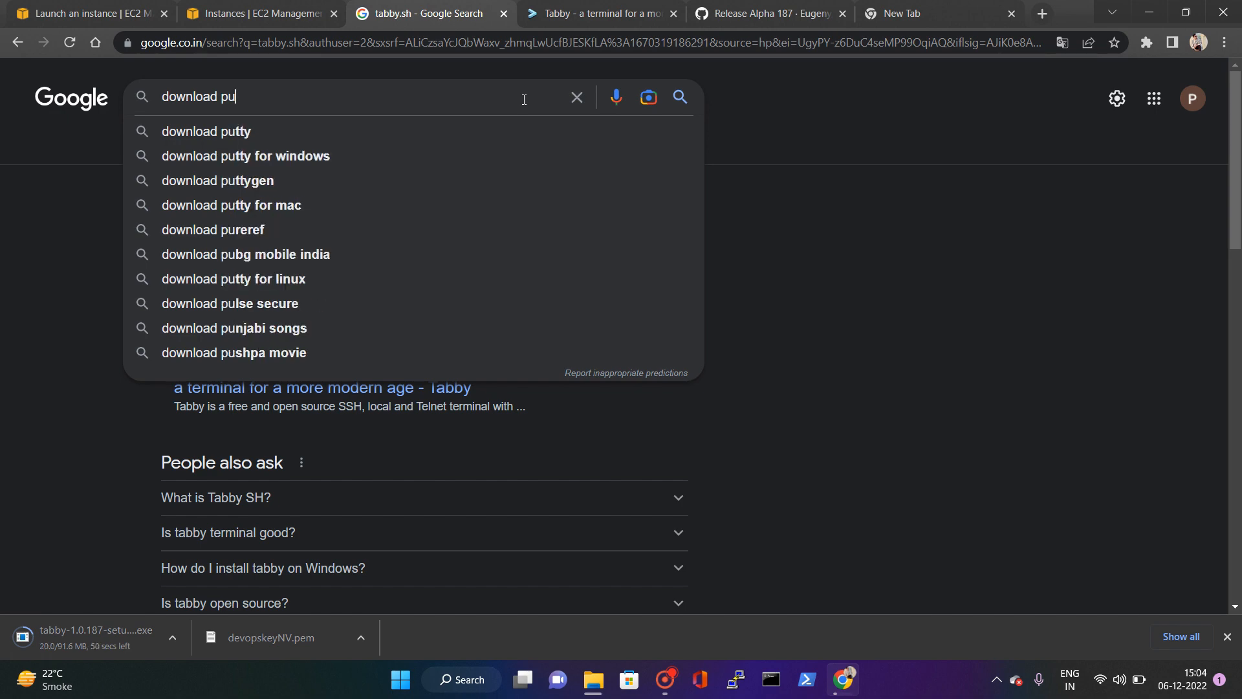
{"action": "key", "text": "Down"}
{"action": "key", "text": "Return"}
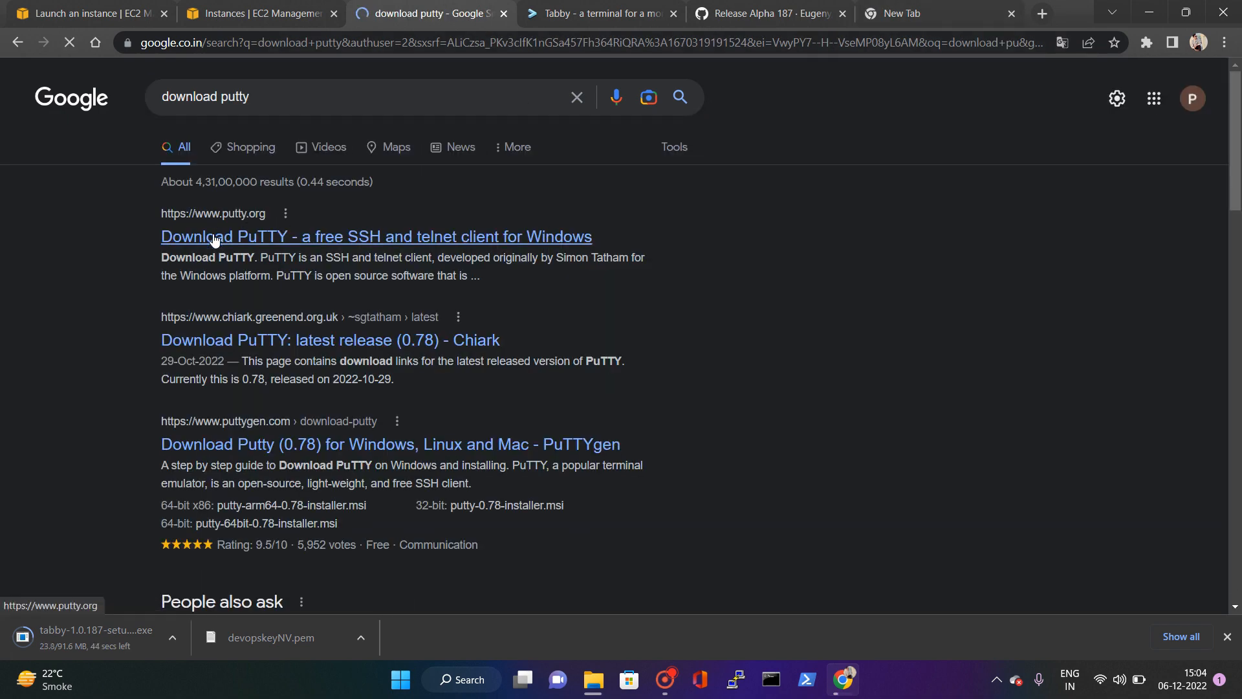
- Open the PuTTY download page through the putty.org result and examine the Windows installer package files
{"action": "left_click", "coordinate": [214, 238]}
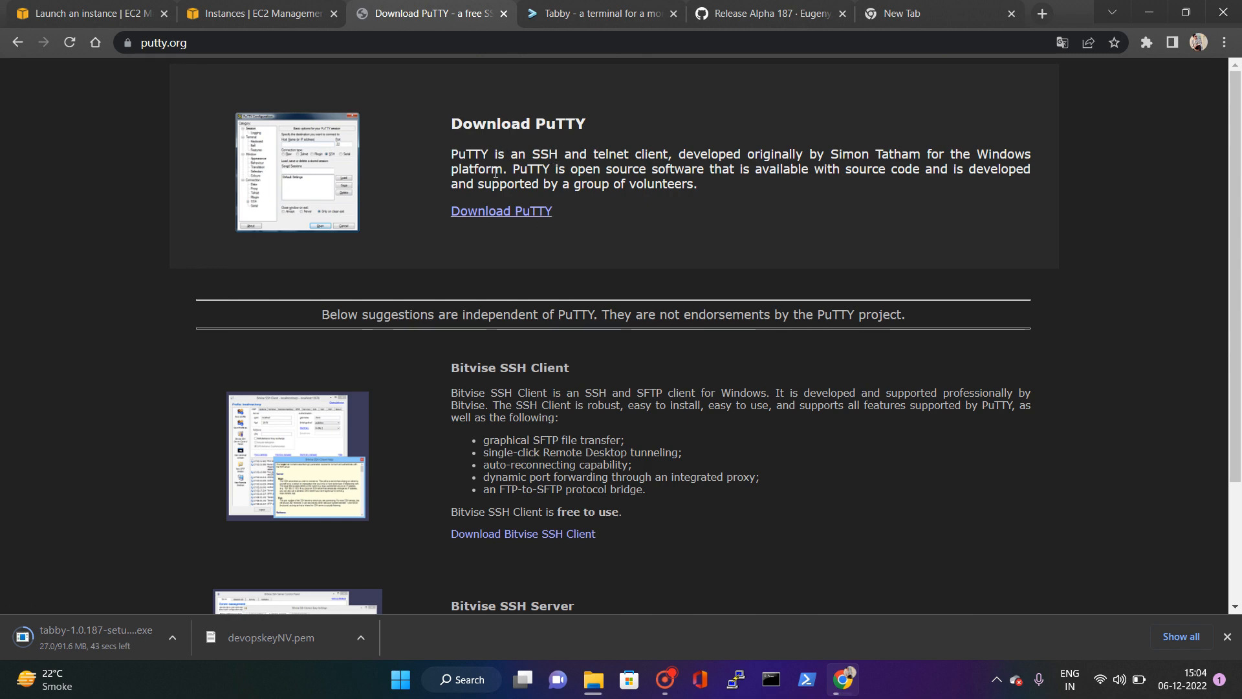
{"action": "left_click", "coordinate": [480, 213]}
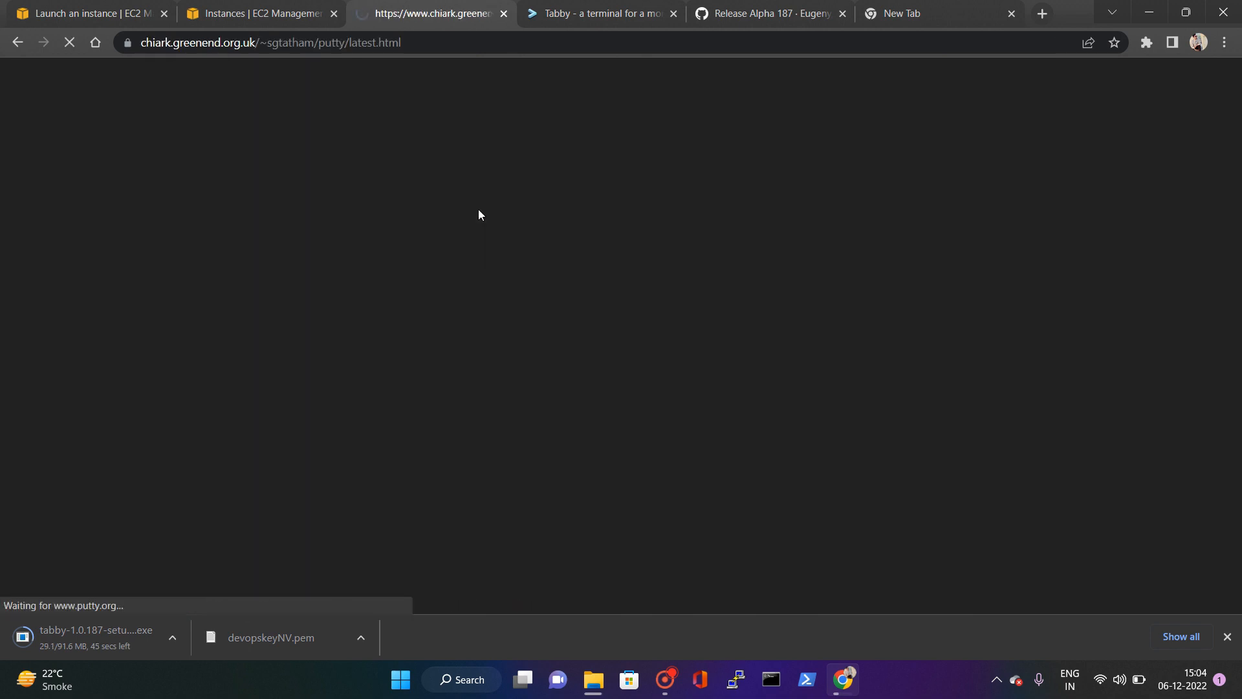
{"action": "scroll", "coordinate": [234, 357], "scroll_direction": "down", "scroll_amount": 2}
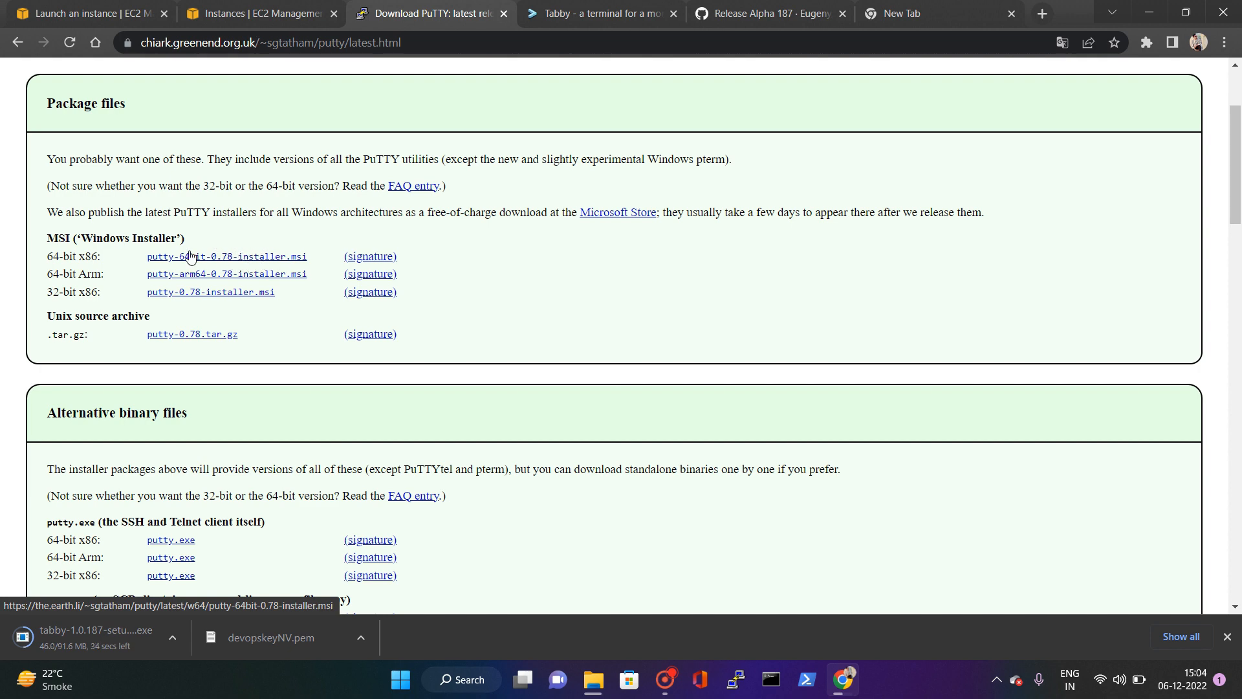
{"action": "scroll", "coordinate": [234, 267], "scroll_direction": "down", "scroll_amount": 2}
{"action": "scroll", "coordinate": [263, 283], "scroll_direction": "up", "scroll_amount": 4}
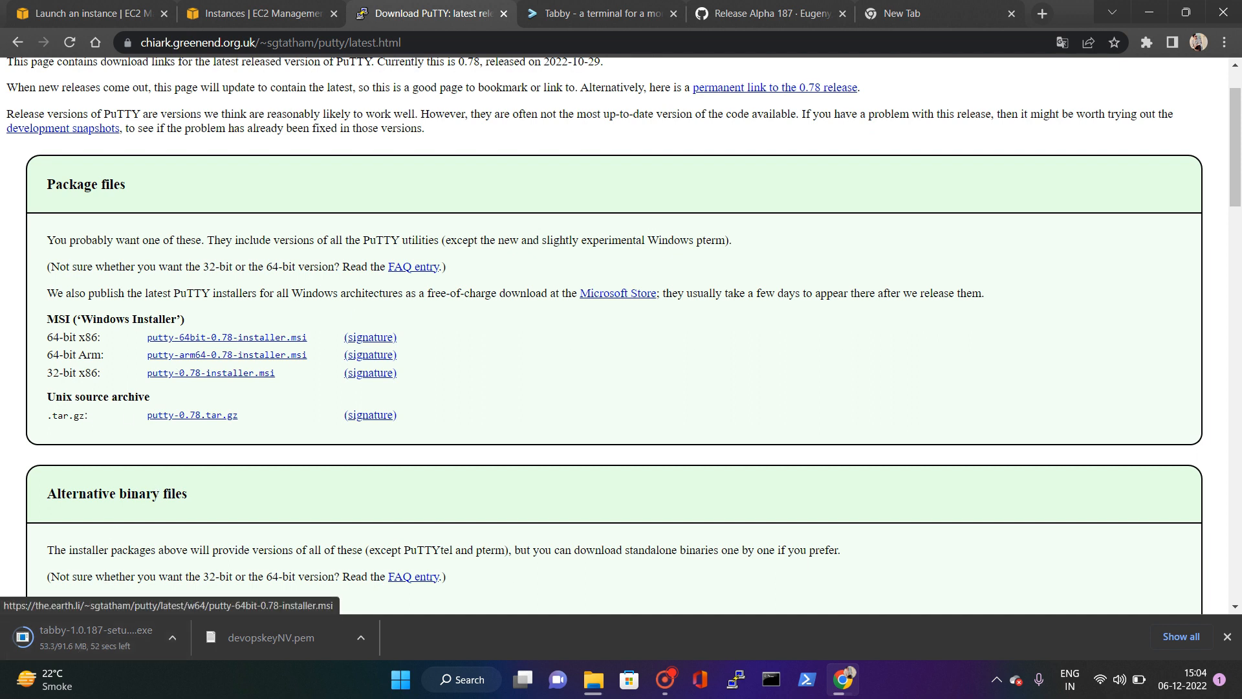
- Open the installed PuTTY to view its configuration window, cancel it, and search Windows for puty
{"action": "left_click", "coordinate": [736, 679]}
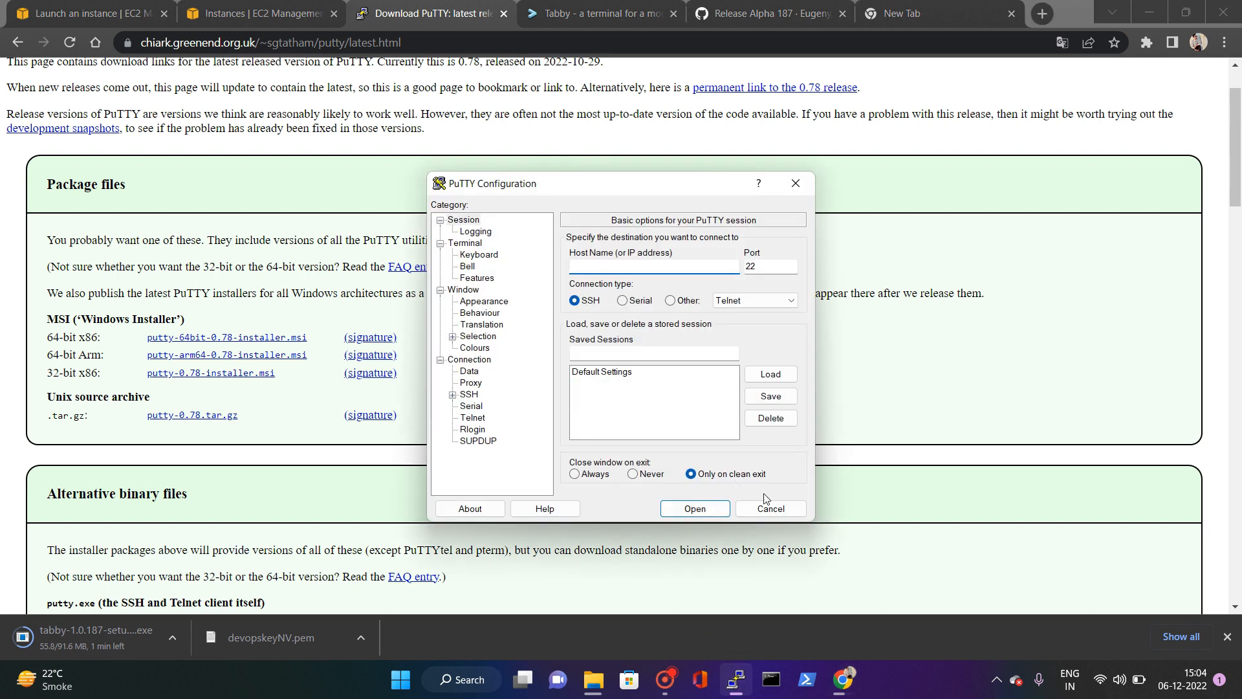
{"action": "left_click", "coordinate": [768, 508]}
{"action": "left_click", "coordinate": [467, 681]}
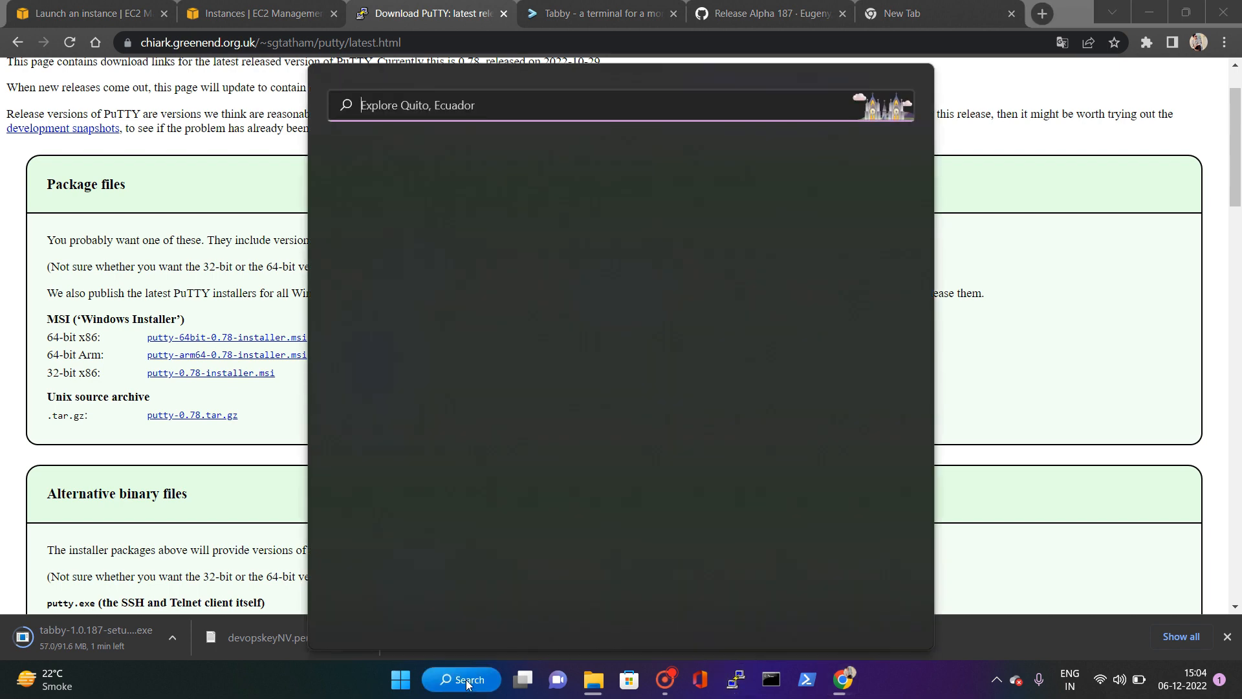
{"action": "type", "text": "puty"}
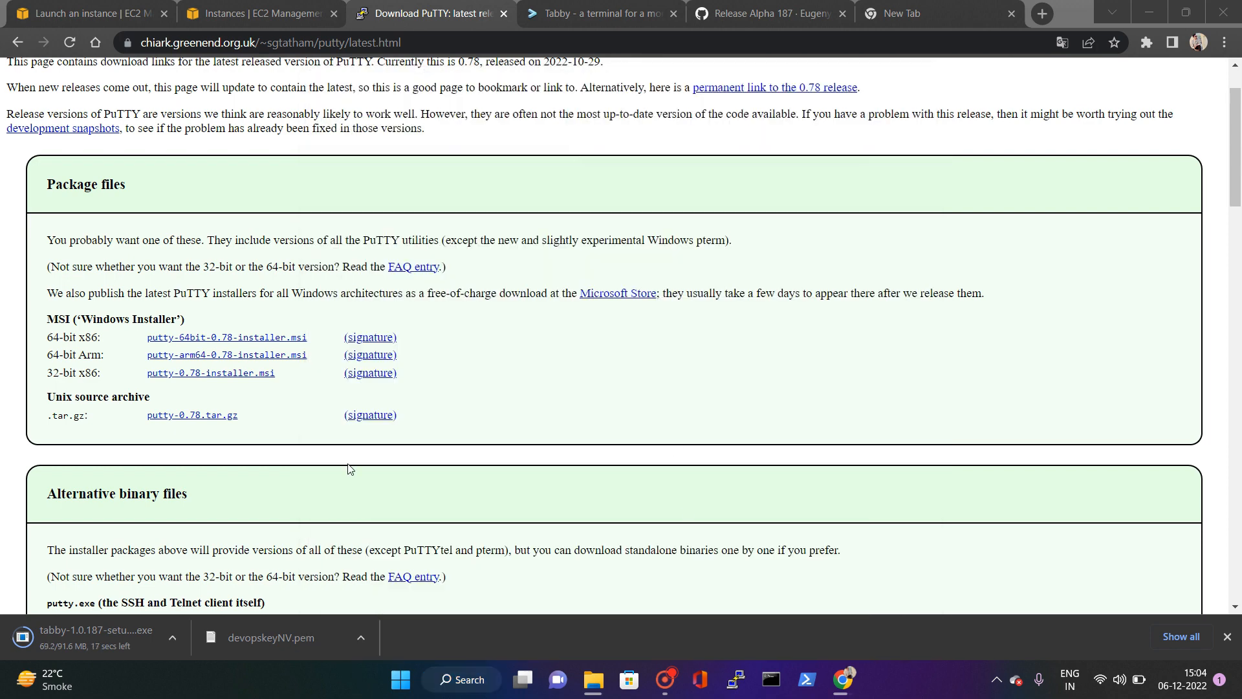
- Set the Tabby installer to open when its download finishes, and close the blank browser tab
{"action": "left_click", "coordinate": [88, 639]}
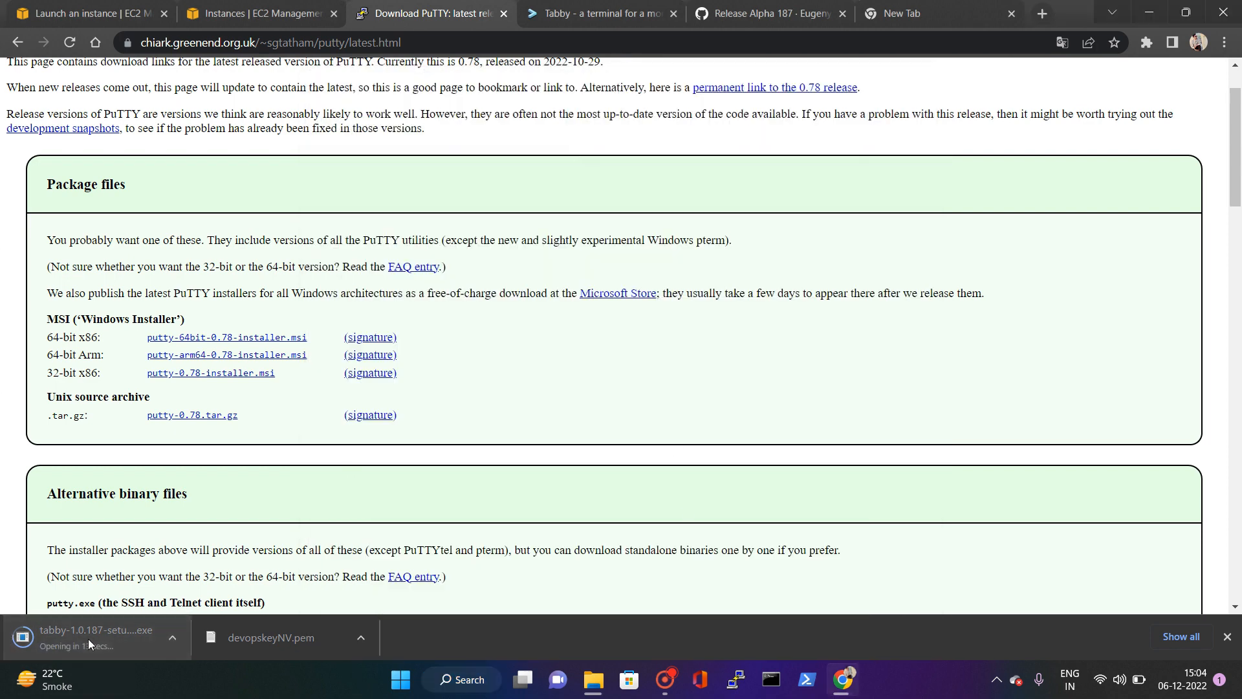
{"action": "left_click", "coordinate": [1027, 16]}
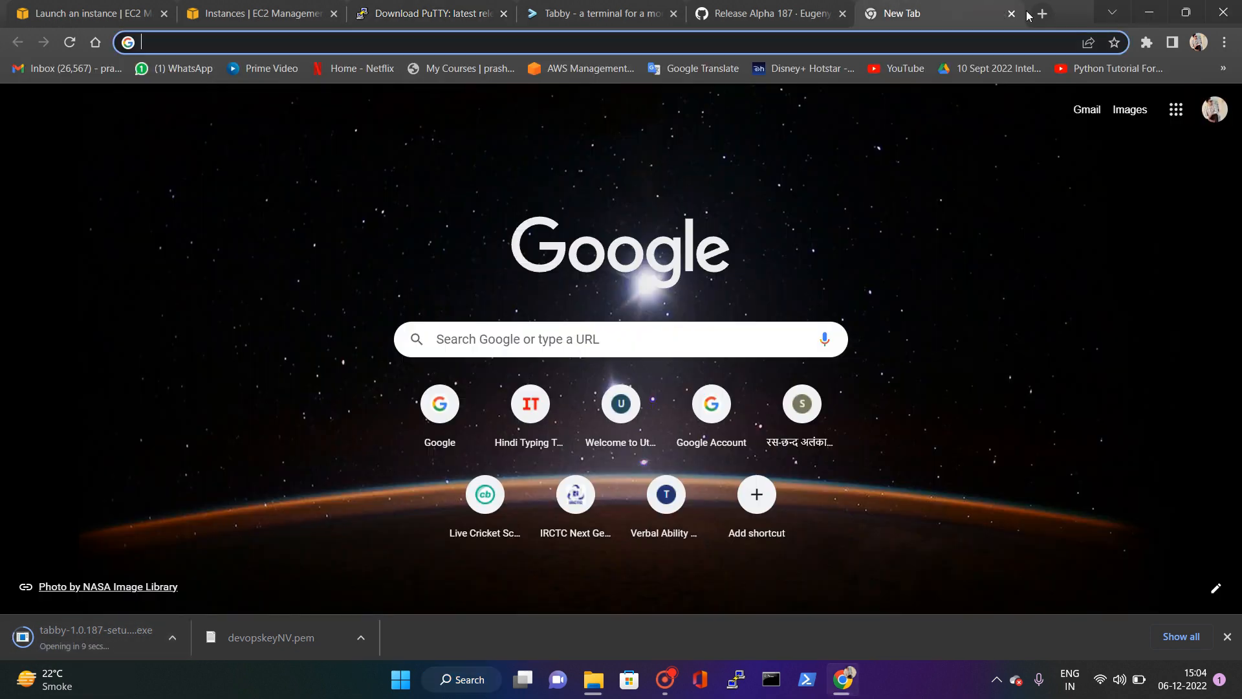
{"action": "left_click", "coordinate": [1011, 14]}
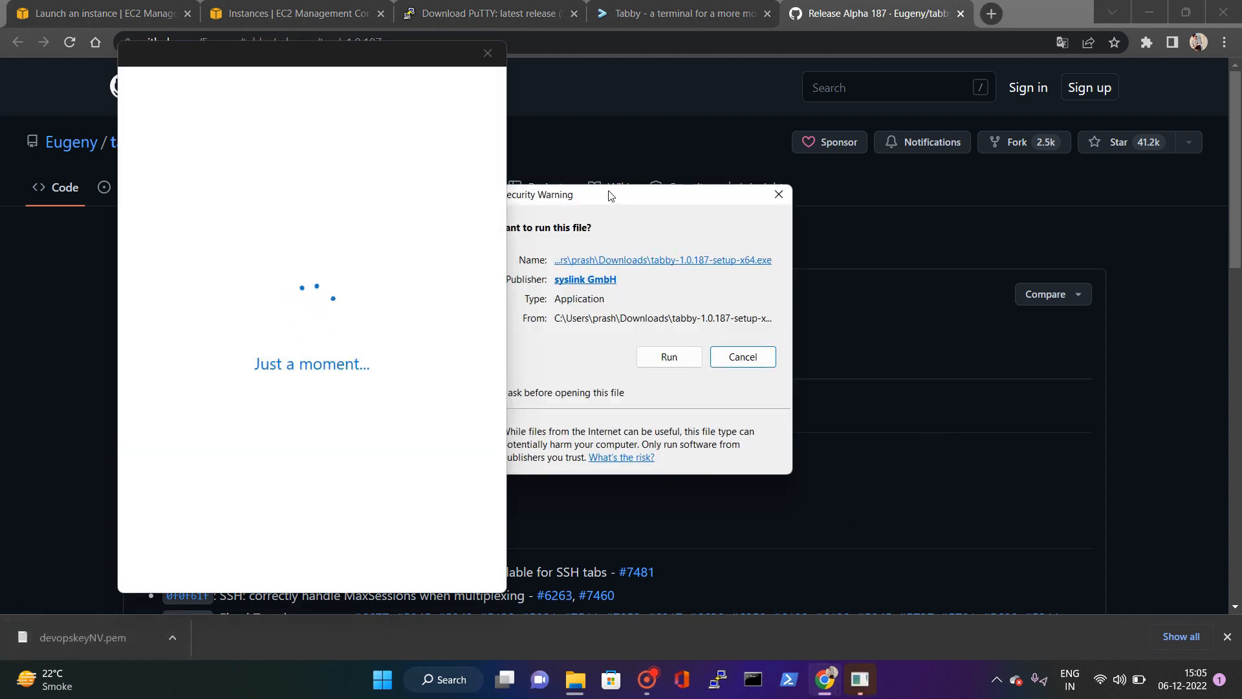
- Dismiss the loading pop-up, run the Tabby installer and start the installation for all users of the computer
{"action": "left_click", "coordinate": [487, 53]}
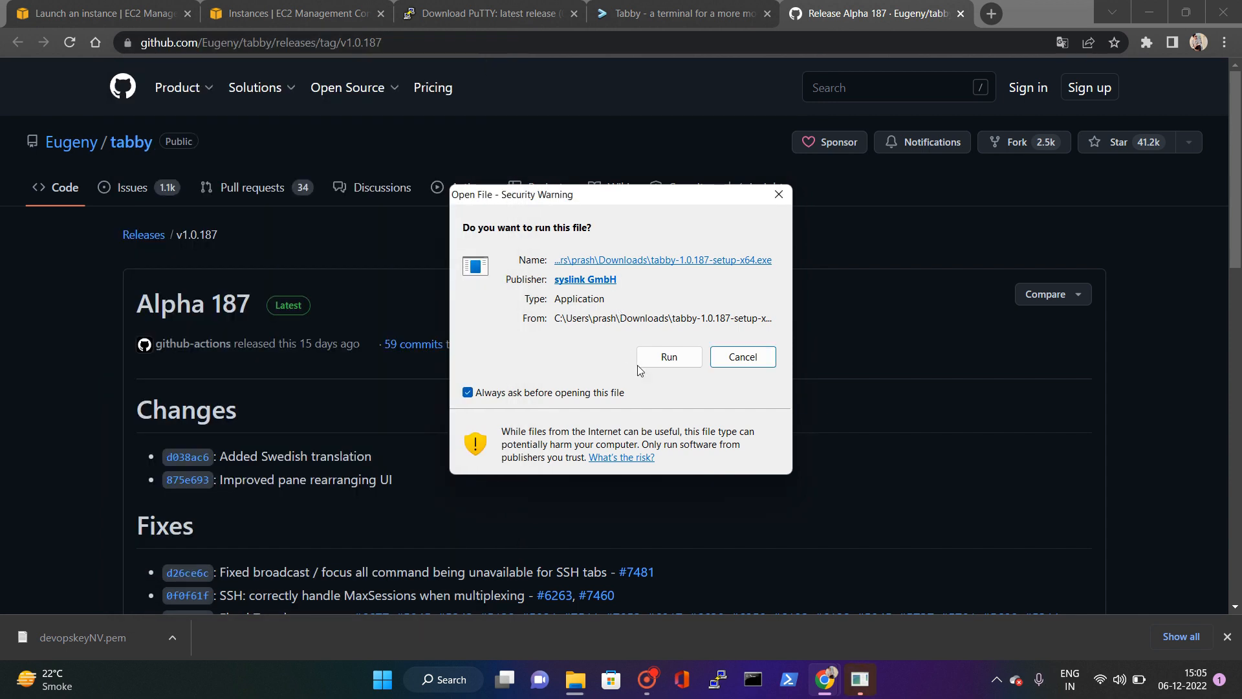
{"action": "left_click", "coordinate": [681, 365]}
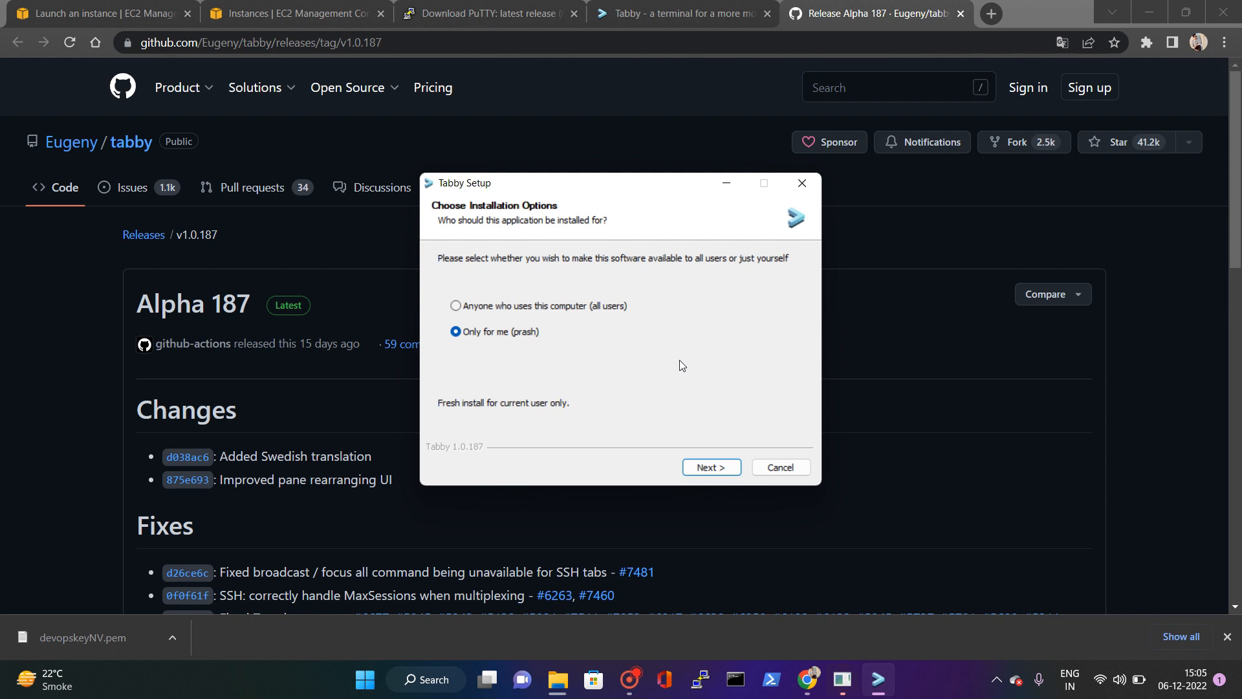
{"action": "left_click", "coordinate": [467, 308]}
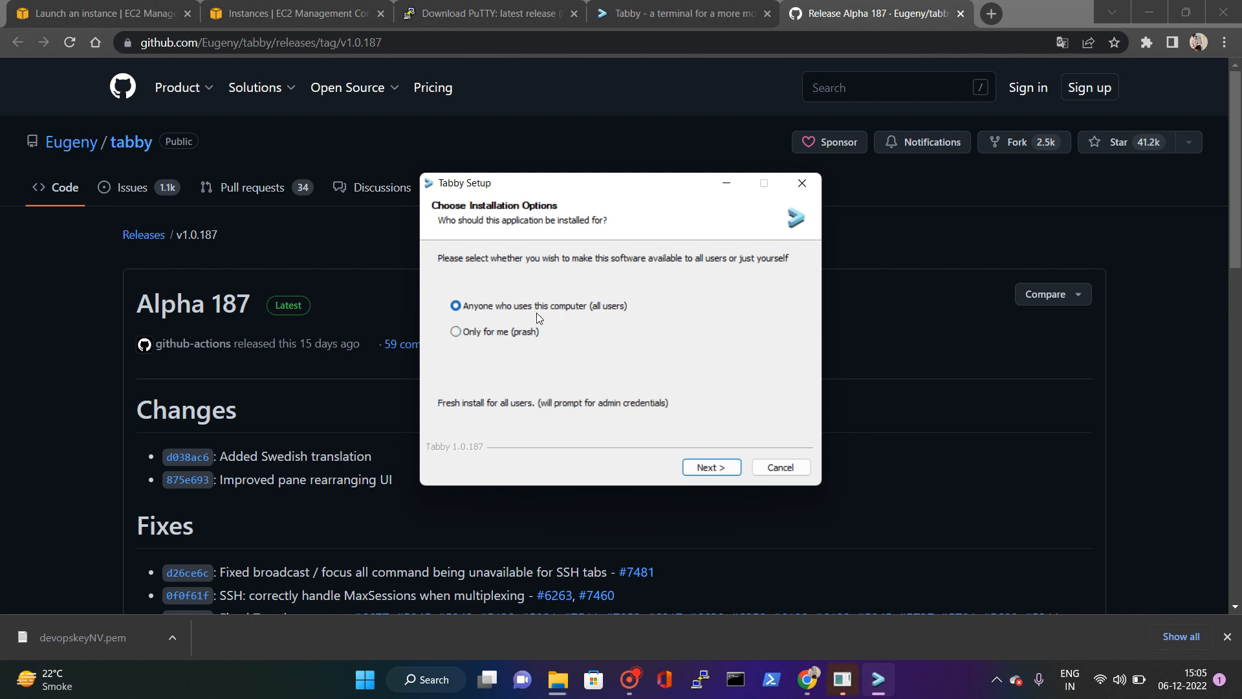
{"action": "left_click", "coordinate": [712, 467]}
{"action": "left_click", "coordinate": [710, 467]}
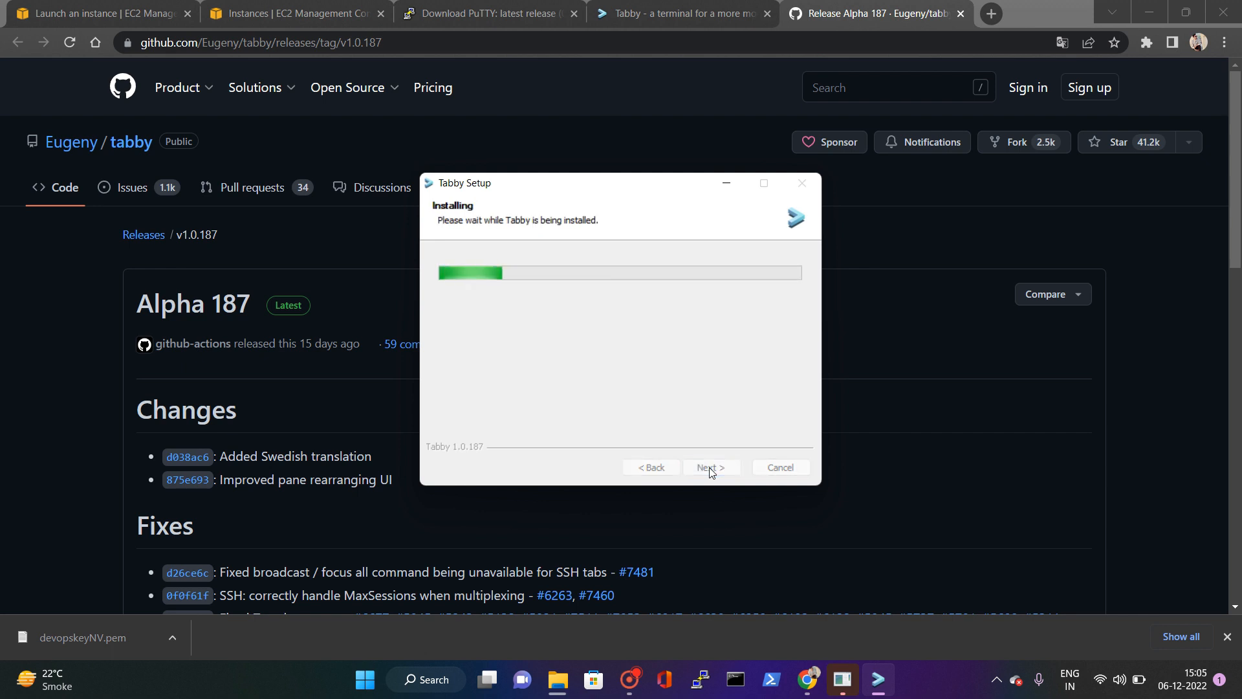
- Close the Tabby release and home page tabs, and bring the Tabby Setup window to the front to check the installation progress
{"action": "left_click", "coordinate": [961, 18]}
{"action": "left_click", "coordinate": [961, 18]}
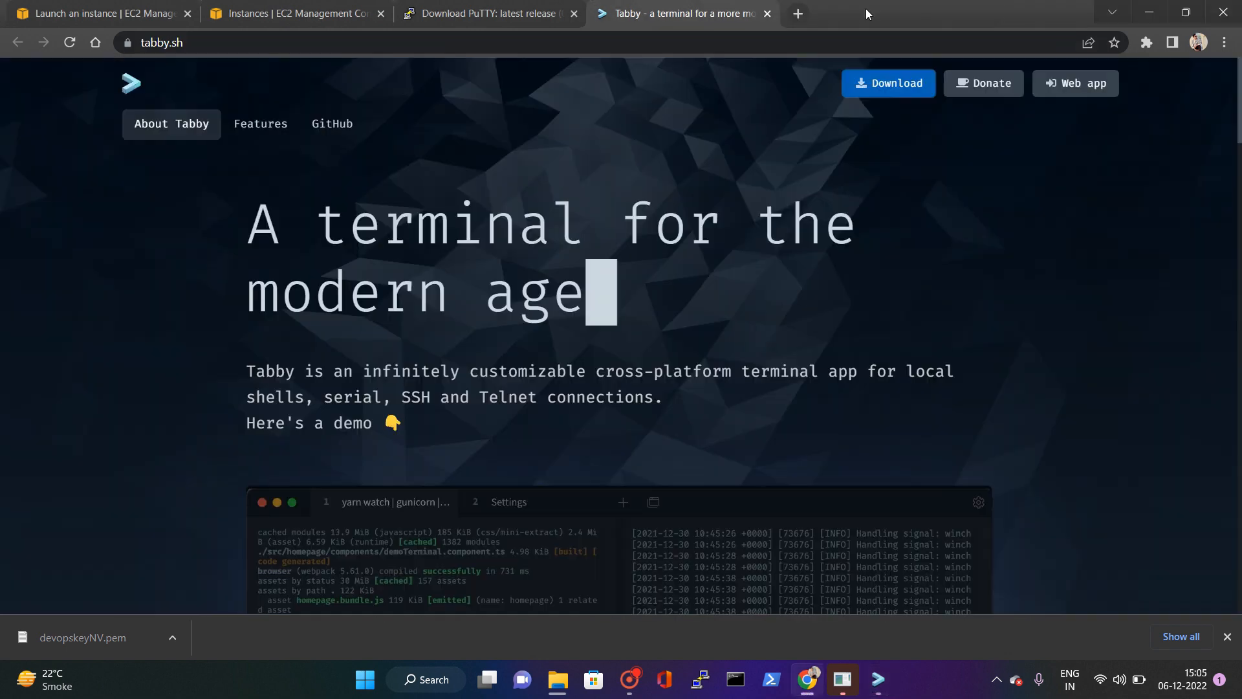
{"action": "left_click", "coordinate": [768, 13]}
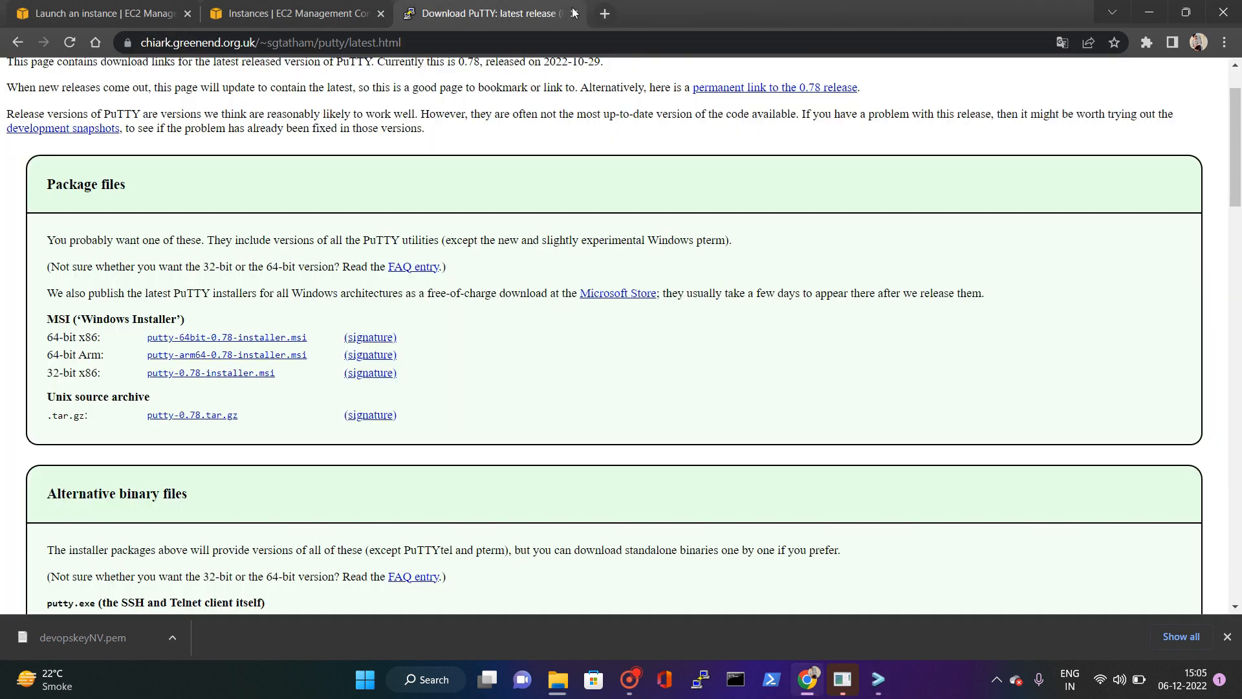
{"action": "left_click", "coordinate": [878, 679]}
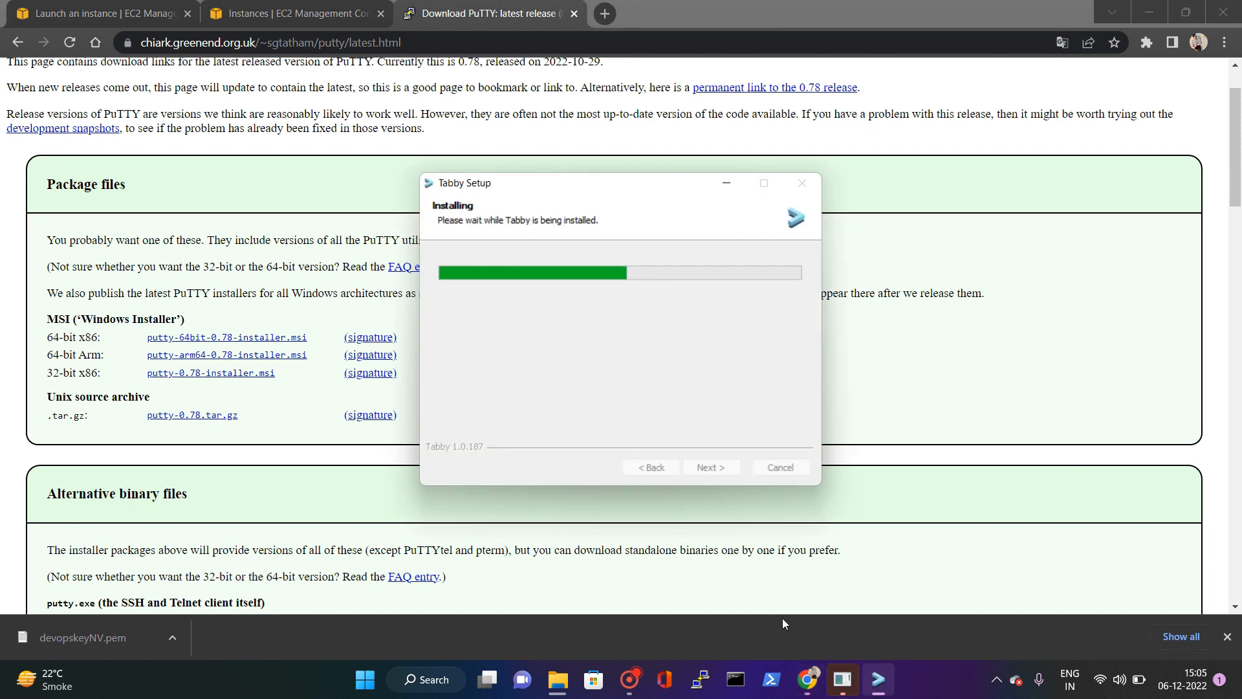
{"action": "left_click_drag", "start_coordinate": [537, 187], "coordinate": [523, 235]}
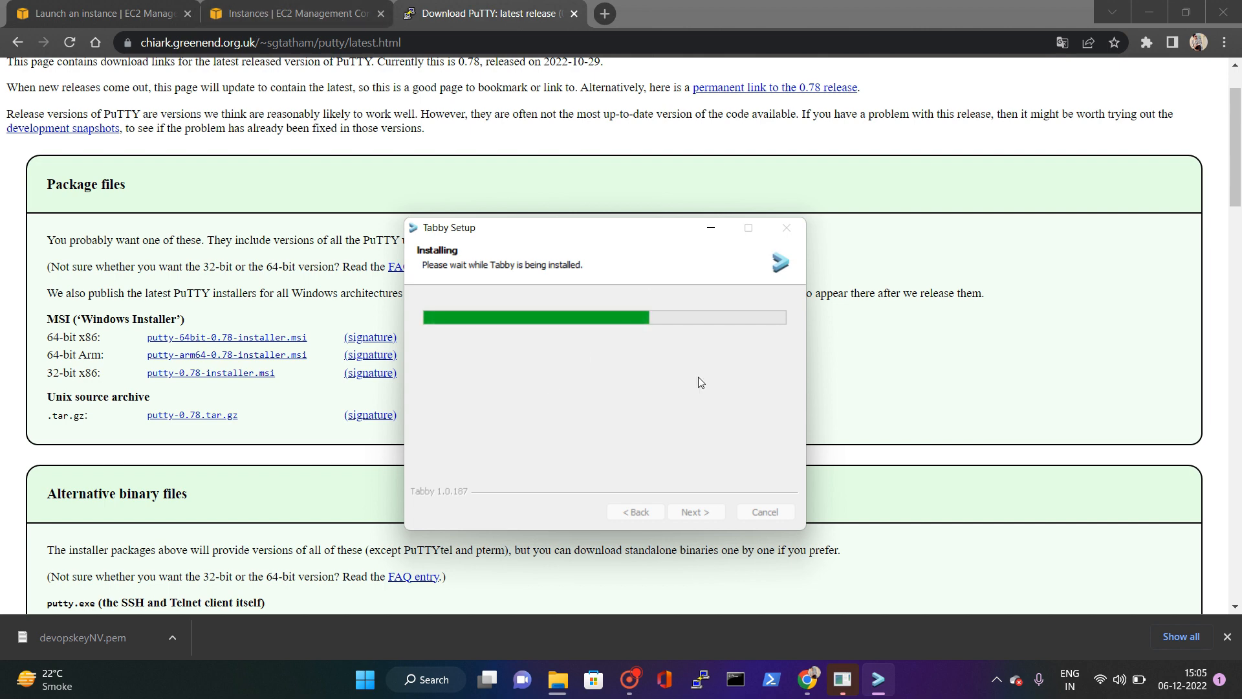
- Refresh the EC2 instances list and open the Connect to instance page for mycloudtechserver
{"action": "left_click", "coordinate": [285, 9]}
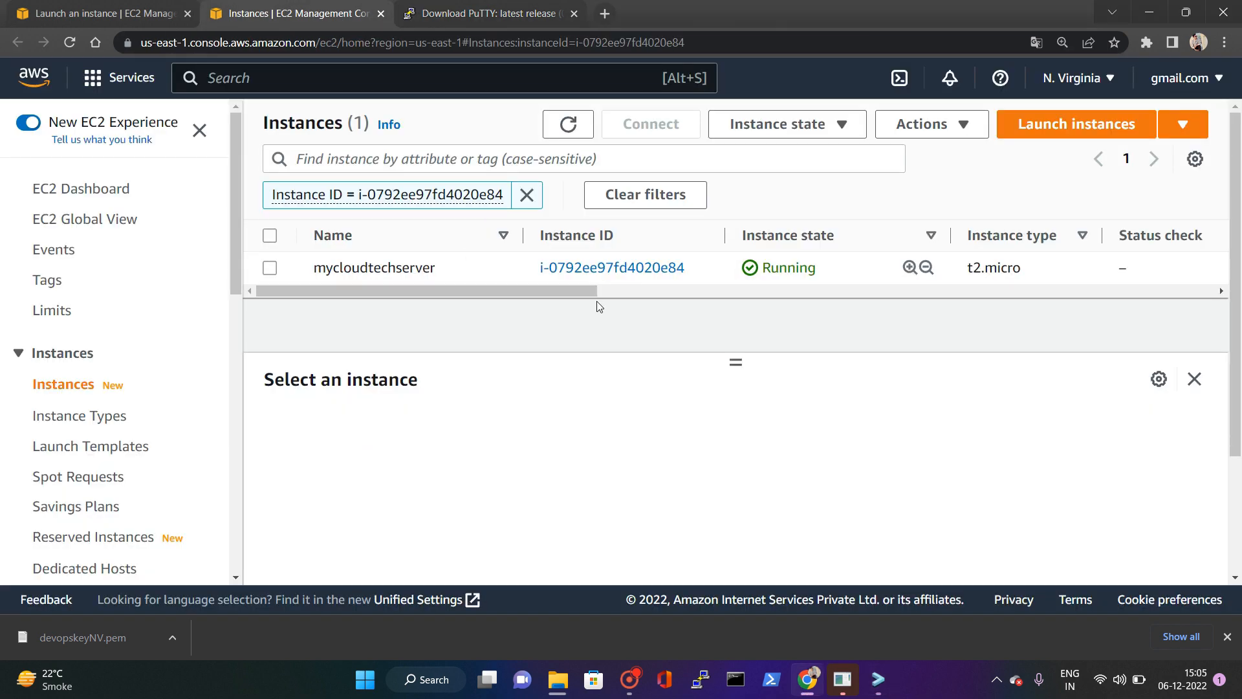
{"action": "double_click", "coordinate": [789, 268]}
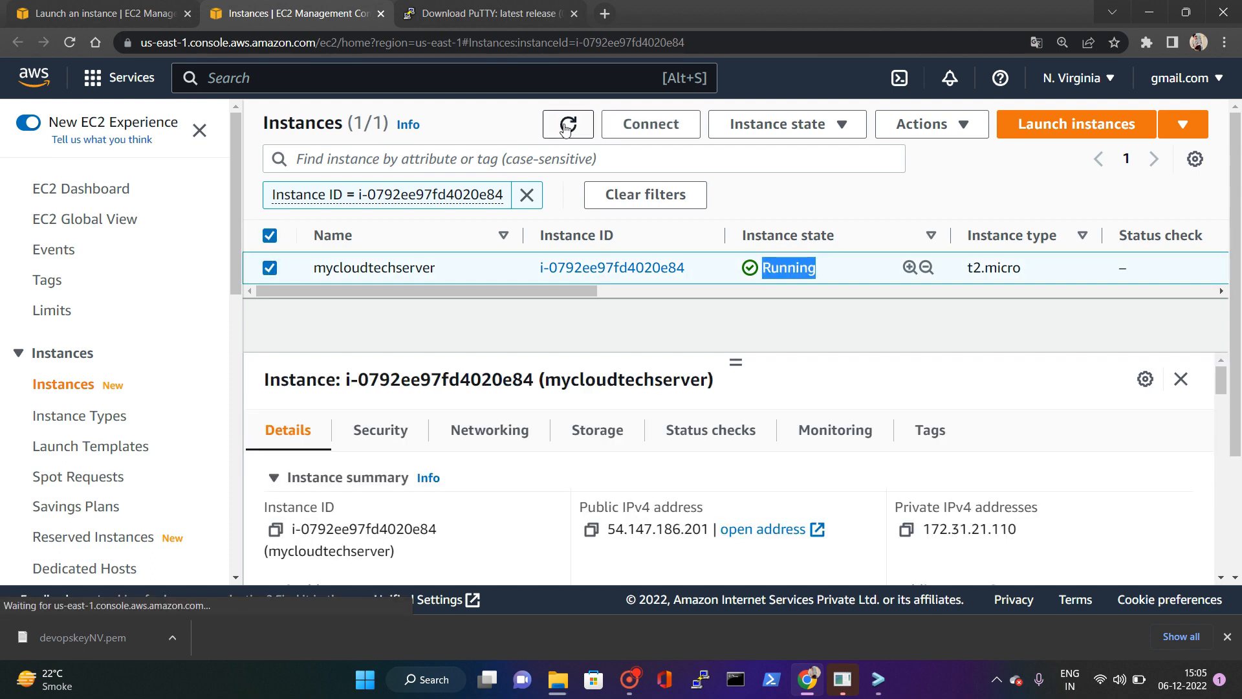
{"action": "left_click", "coordinate": [568, 126]}
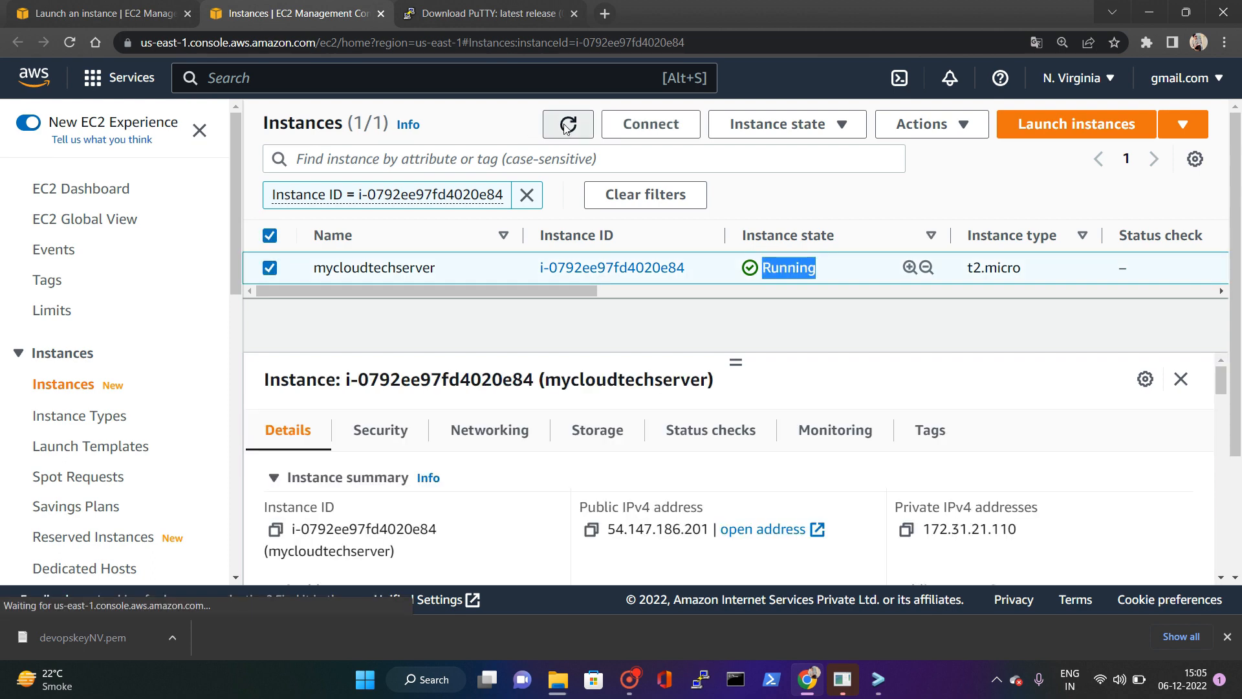
{"action": "left_click", "coordinate": [270, 278]}
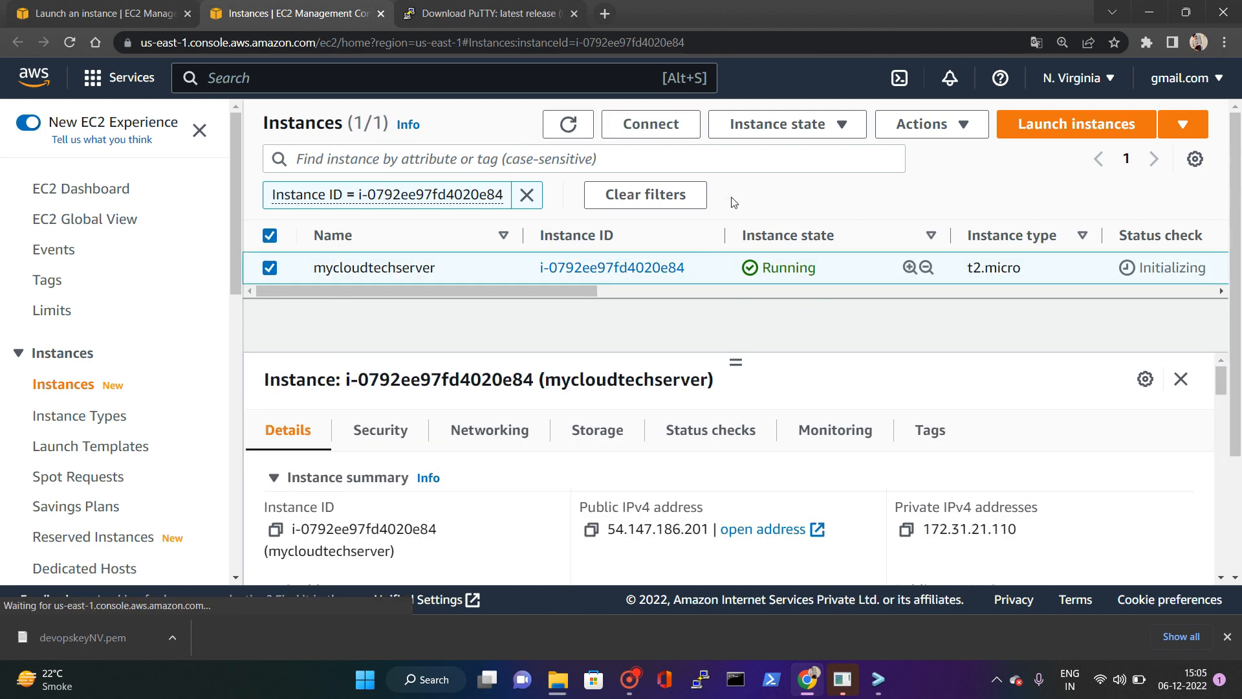
{"action": "left_click", "coordinate": [639, 129]}
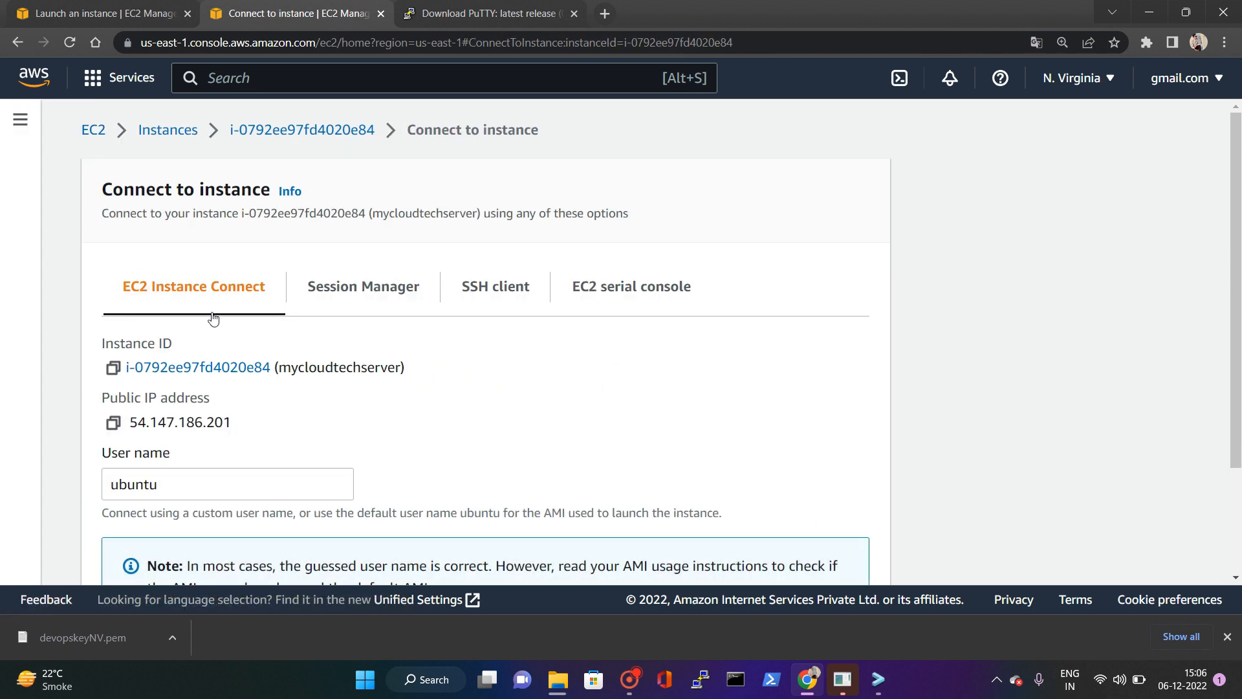